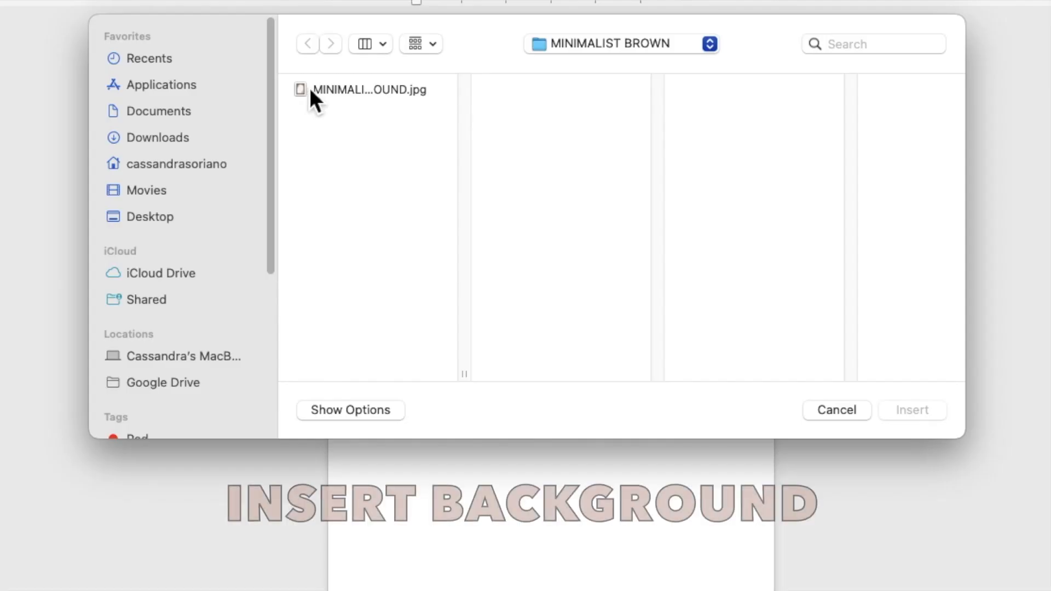
Step: Insert MINIMALIST BROWN BACKGROUND.jpg onto the blank page
{"action": "left_click", "coordinate": [343, 145]}
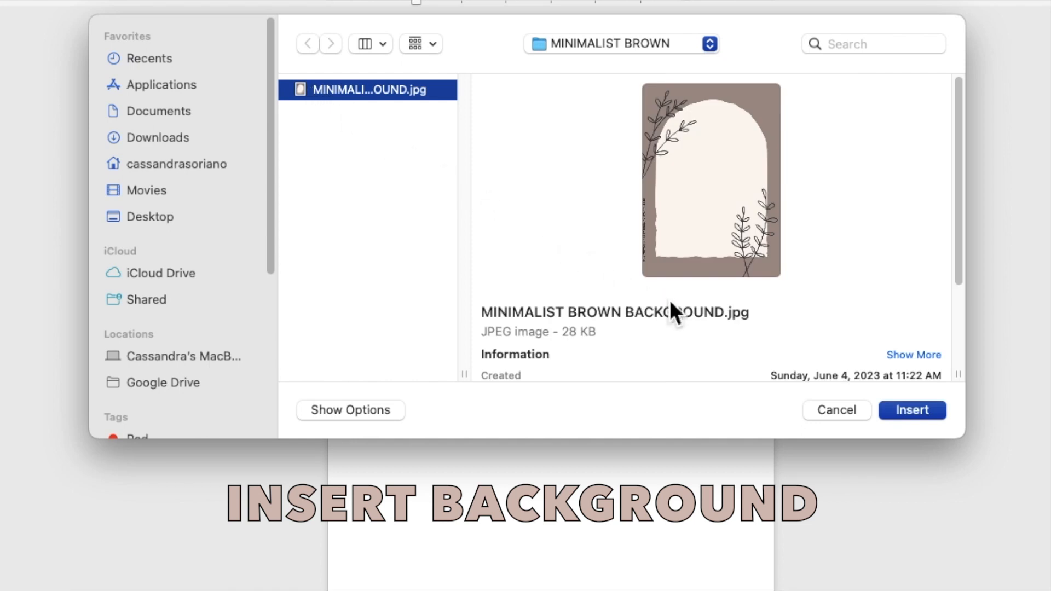
{"action": "left_click", "coordinate": [890, 408]}
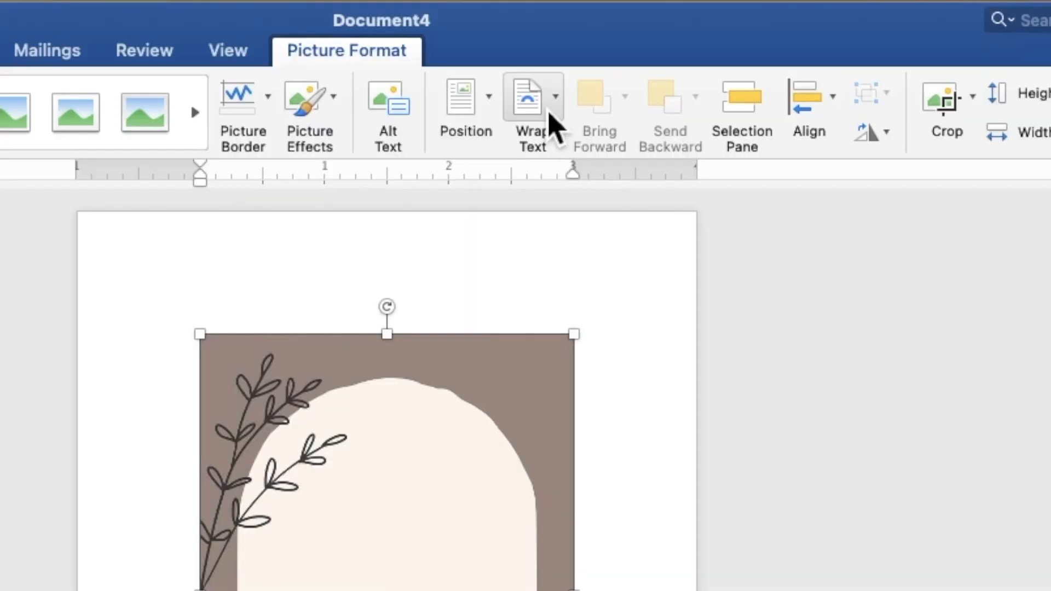
Step: Set the floral arch picture Behind Text, move it to the top-left corner and stretch it to 7.09" by 5.07"
{"action": "left_click", "coordinate": [619, 38]}
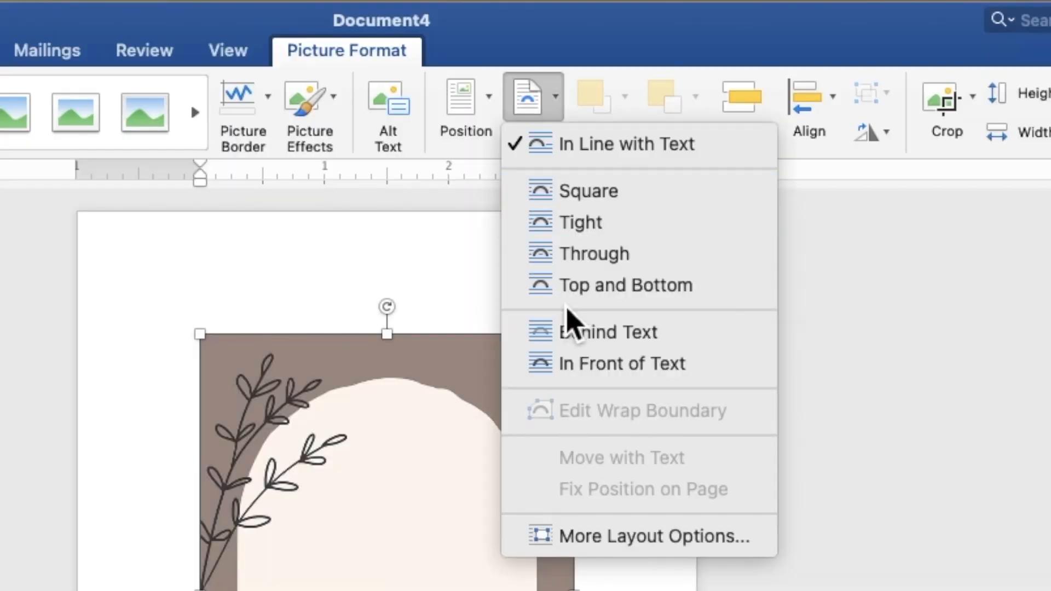
{"action": "left_click", "coordinate": [573, 339]}
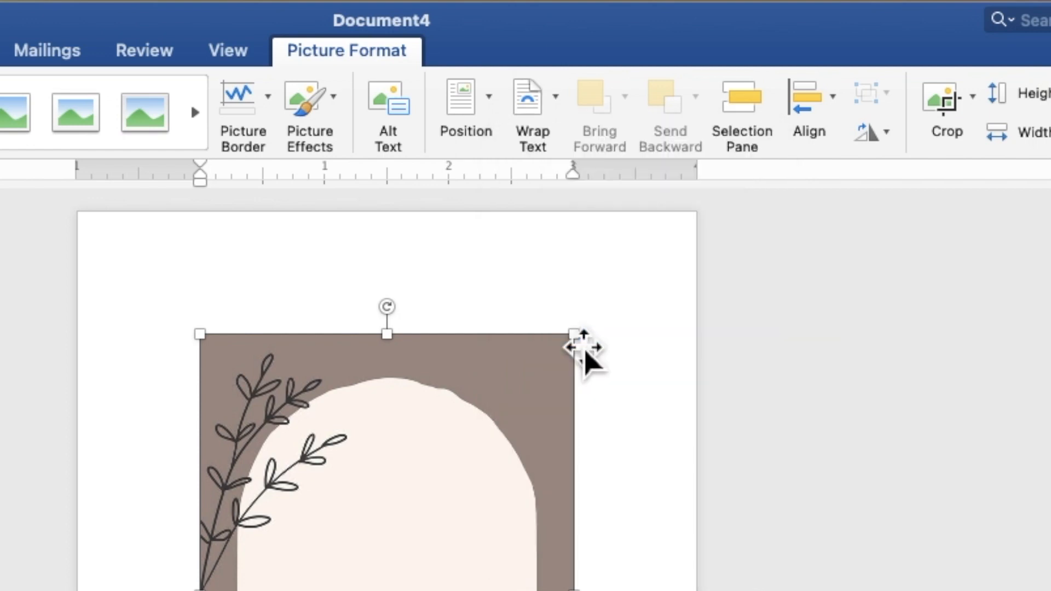
{"action": "left_click_drag", "start_coordinate": [563, 268], "coordinate": [493, 196]}
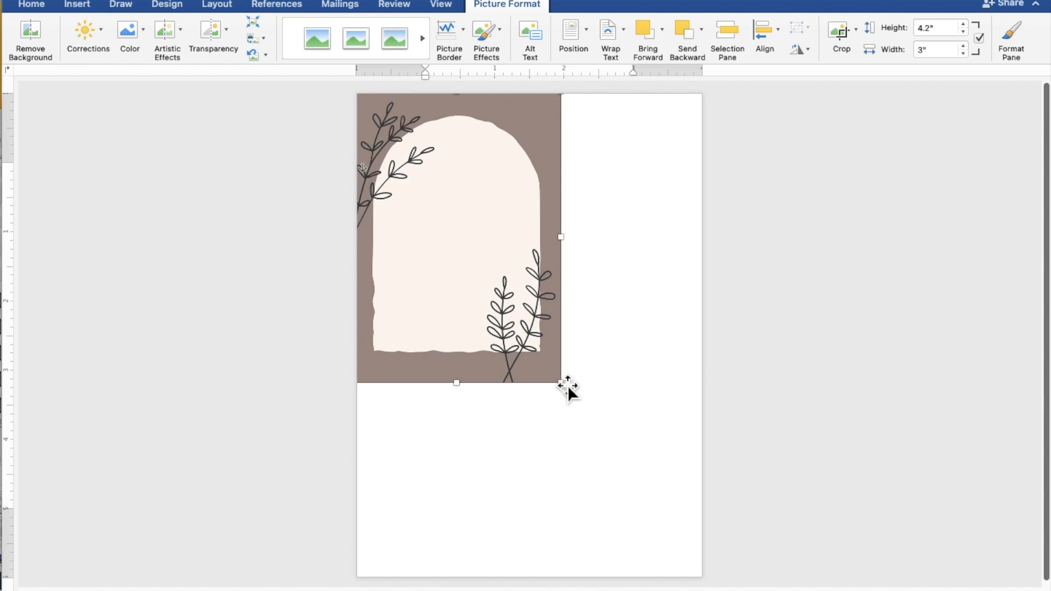
{"action": "left_click_drag", "start_coordinate": [561, 383], "coordinate": [688, 585]}
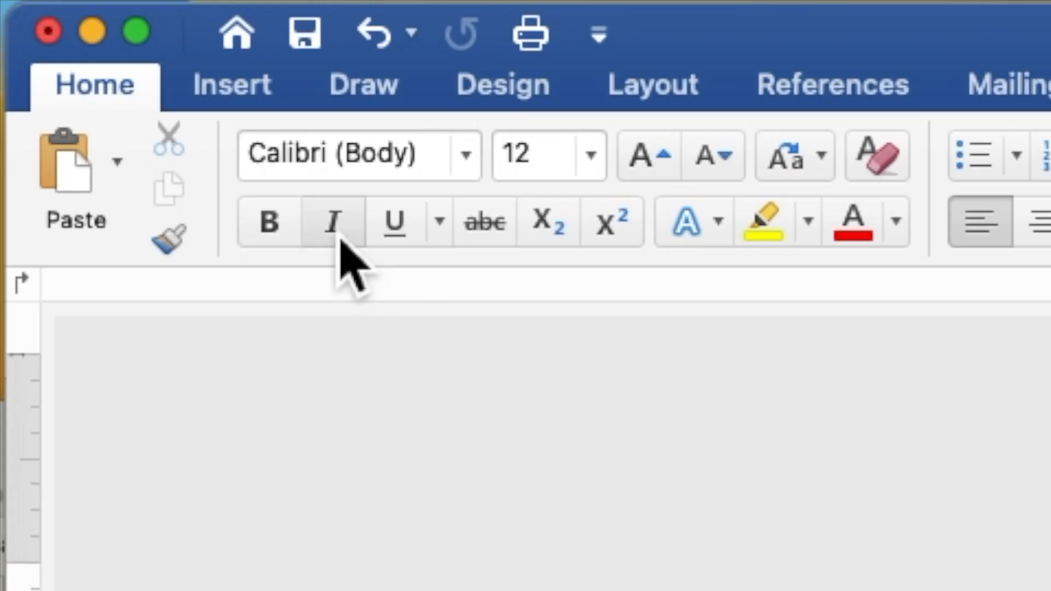
Step: Draw a 4.64" by 4.27" rectangle over the cream arch
{"action": "left_click", "coordinate": [241, 87]}
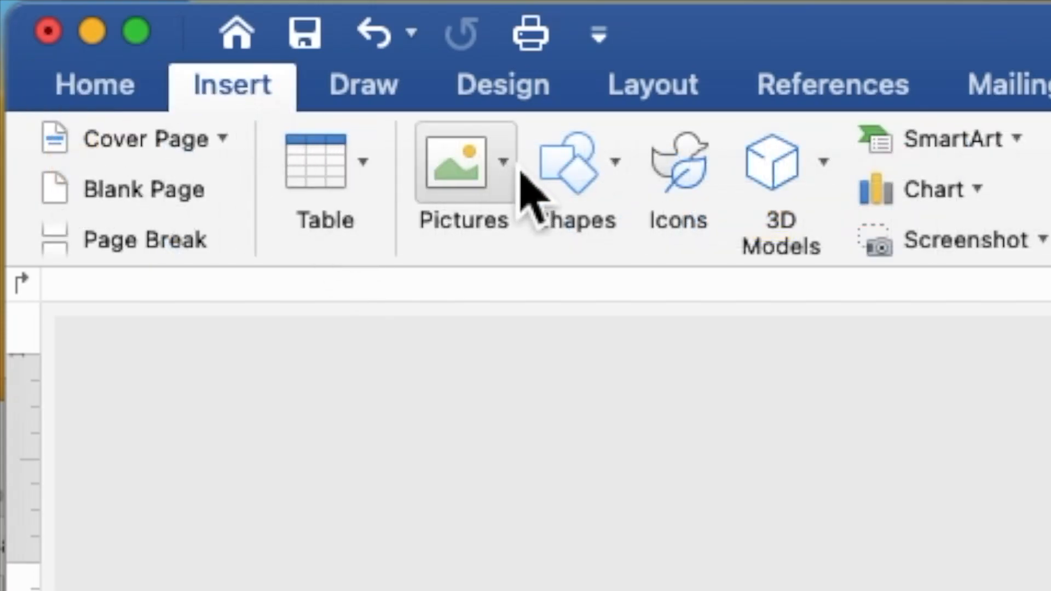
{"action": "left_click", "coordinate": [571, 183]}
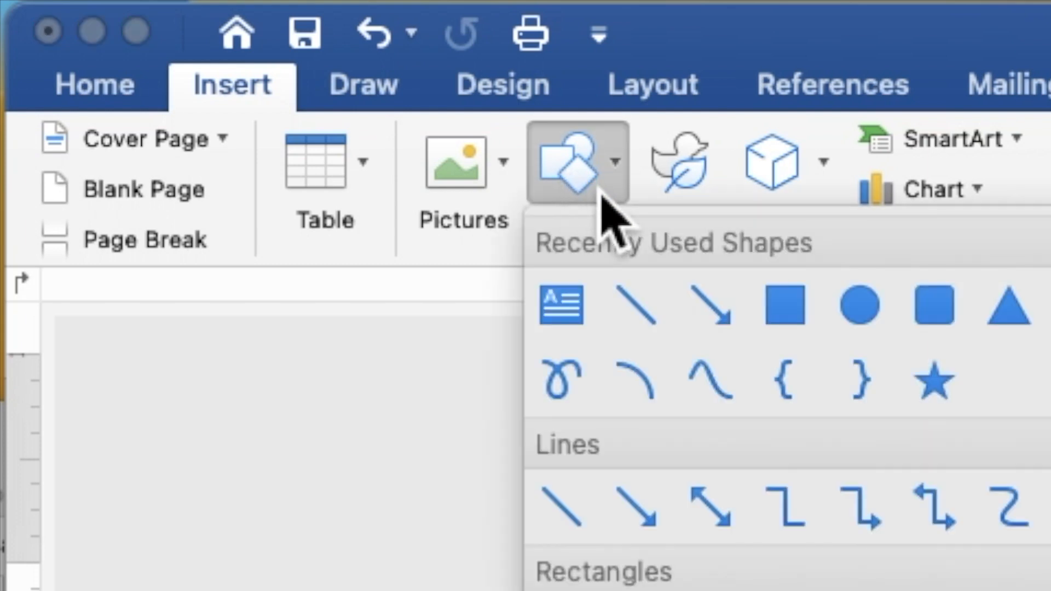
{"action": "left_click", "coordinate": [783, 317]}
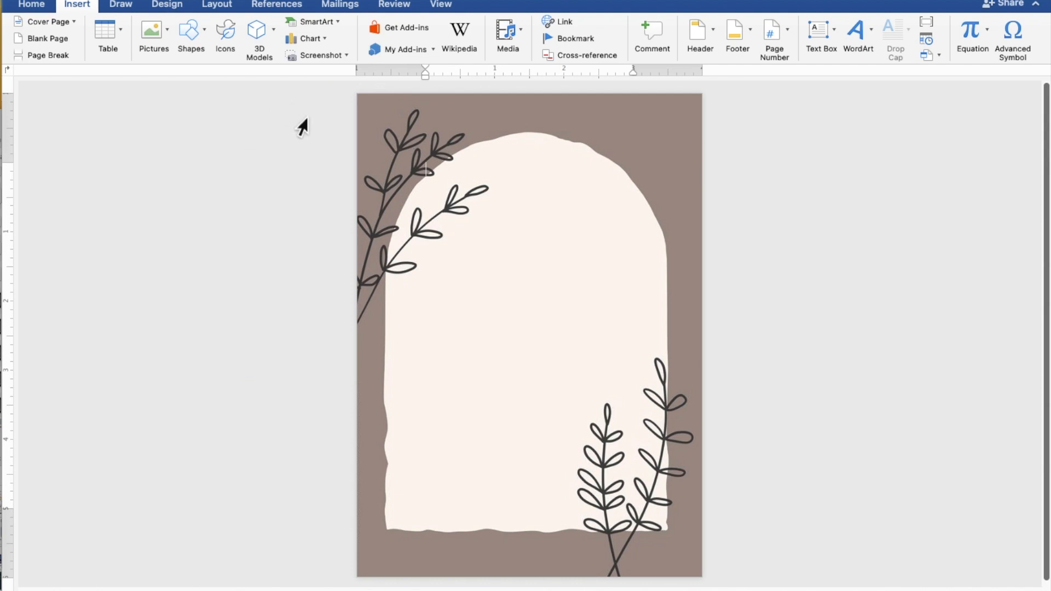
{"action": "left_click_drag", "start_coordinate": [386, 181], "coordinate": [694, 507]}
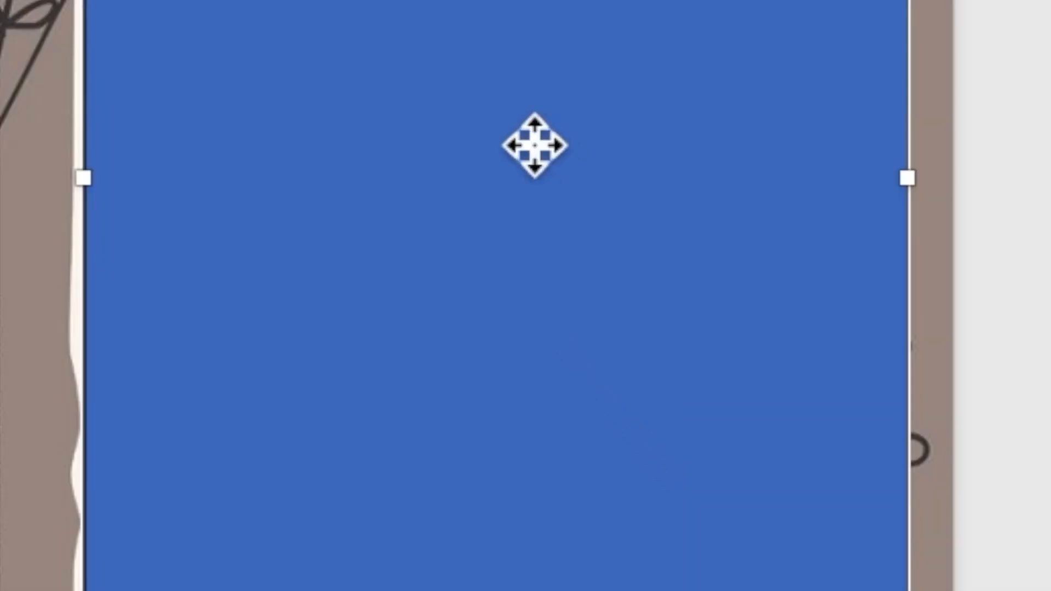
Step: Turn the blue rectangle into a box that holds text with Add Text
{"action": "right_click", "coordinate": [524, 127]}
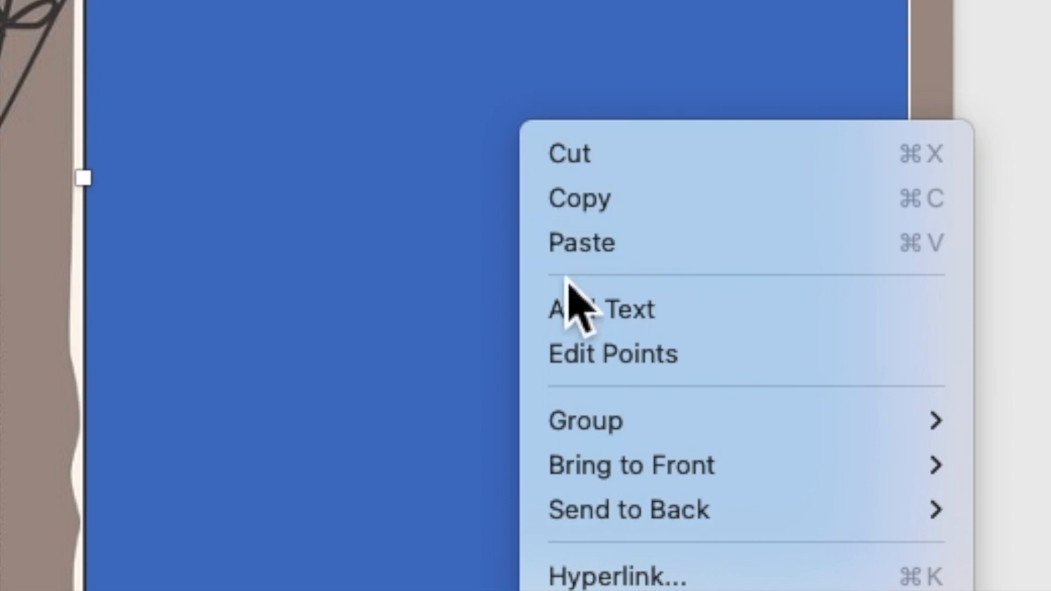
{"action": "left_click", "coordinate": [572, 309]}
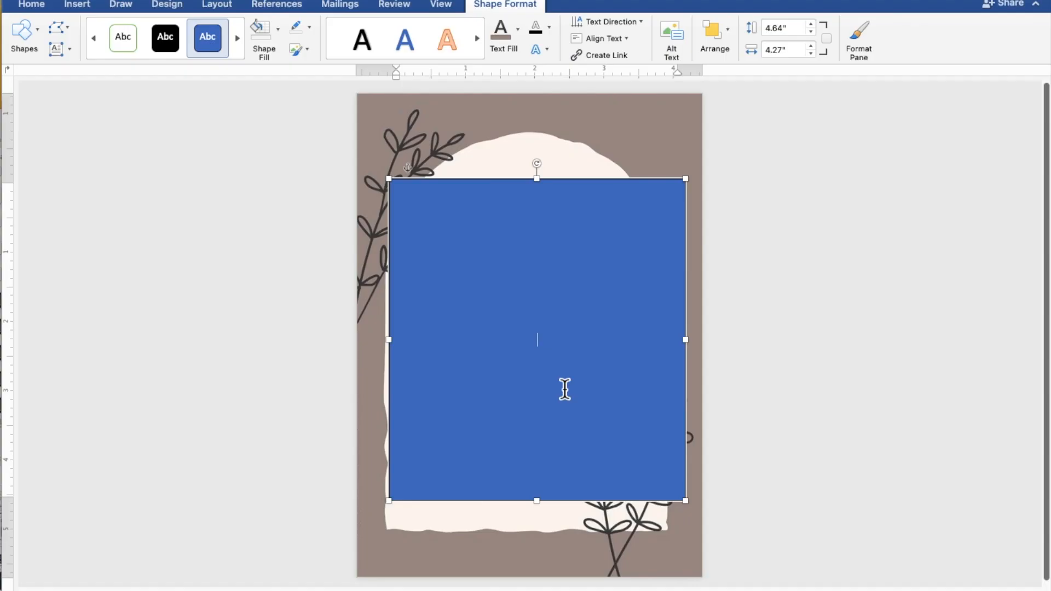
{"action": "scroll", "coordinate": [565, 390], "scroll_direction": "up", "scroll_amount": 5}
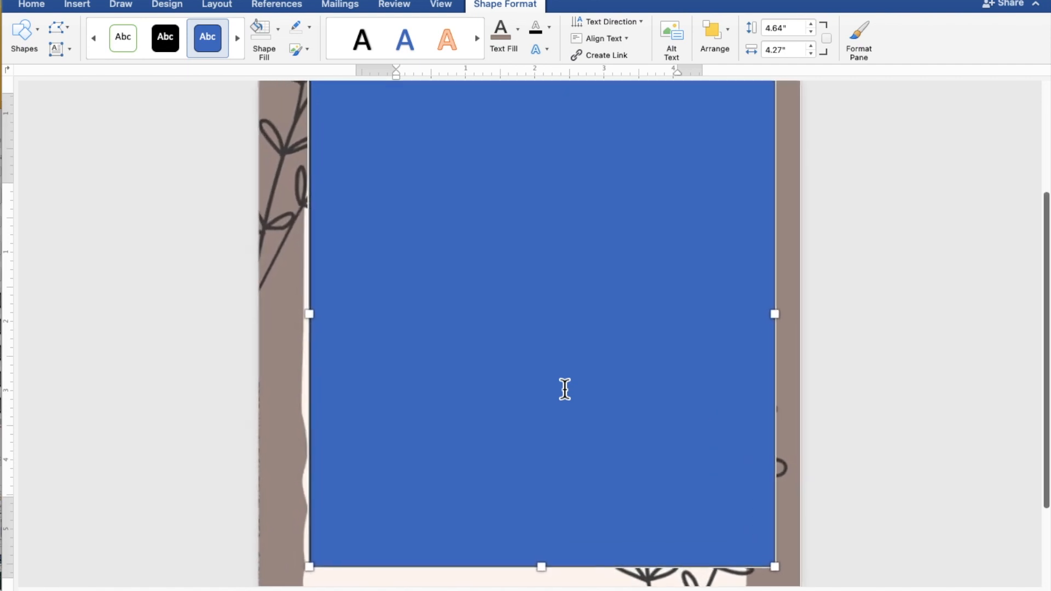
{"action": "scroll", "coordinate": [564, 389], "scroll_direction": "up", "scroll_amount": 1}
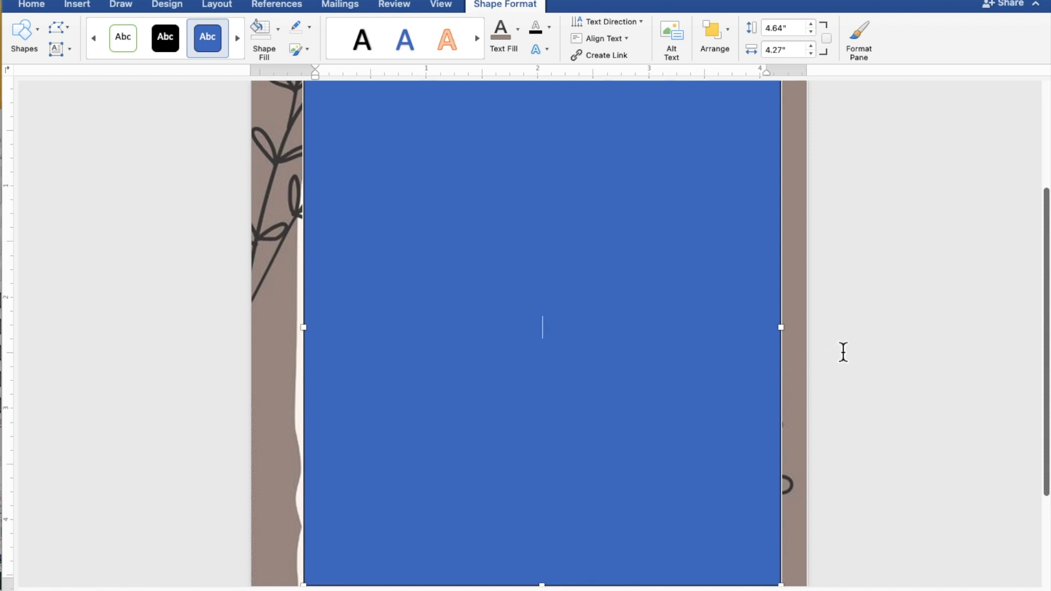
Step: Type TOGETHER WITH THEIR FAMILIES, then the couple's two names on separate lines joined by AND
{"action": "type", "text": "TOGET"}
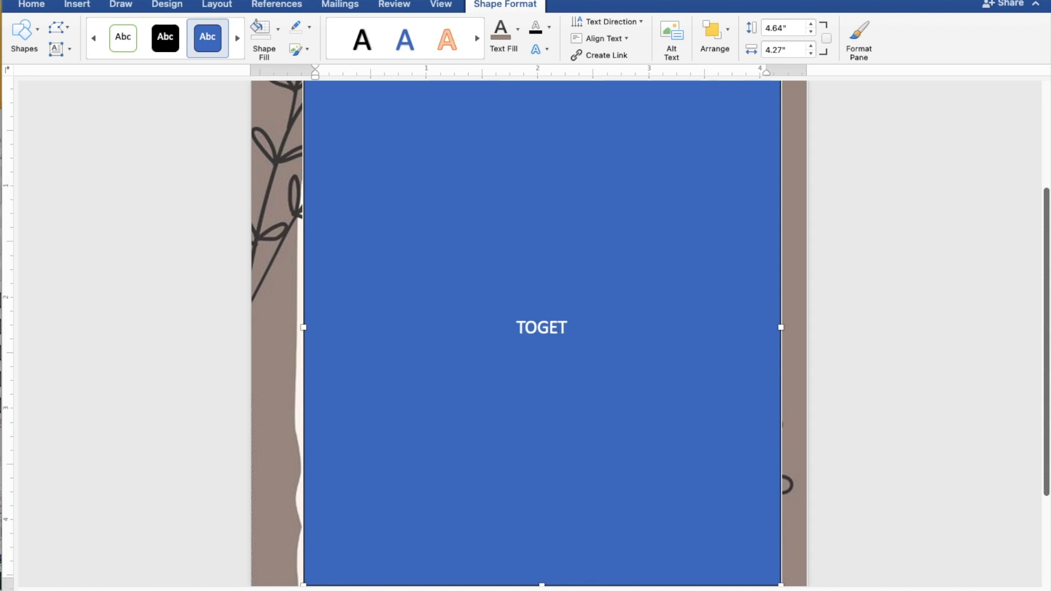
{"action": "type", "text": "HER"}
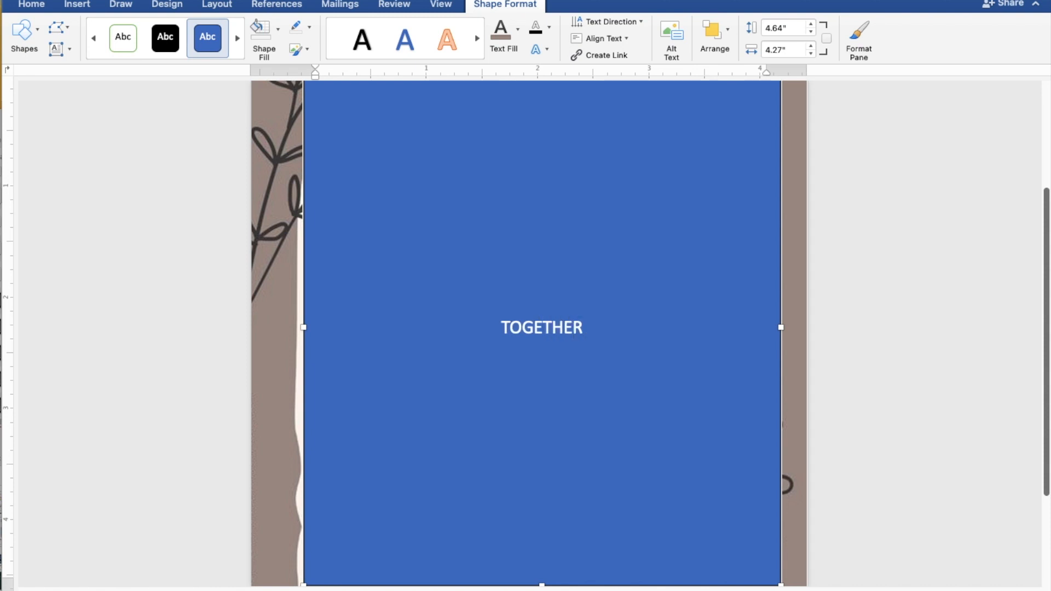
{"action": "type", "text": " WI"}
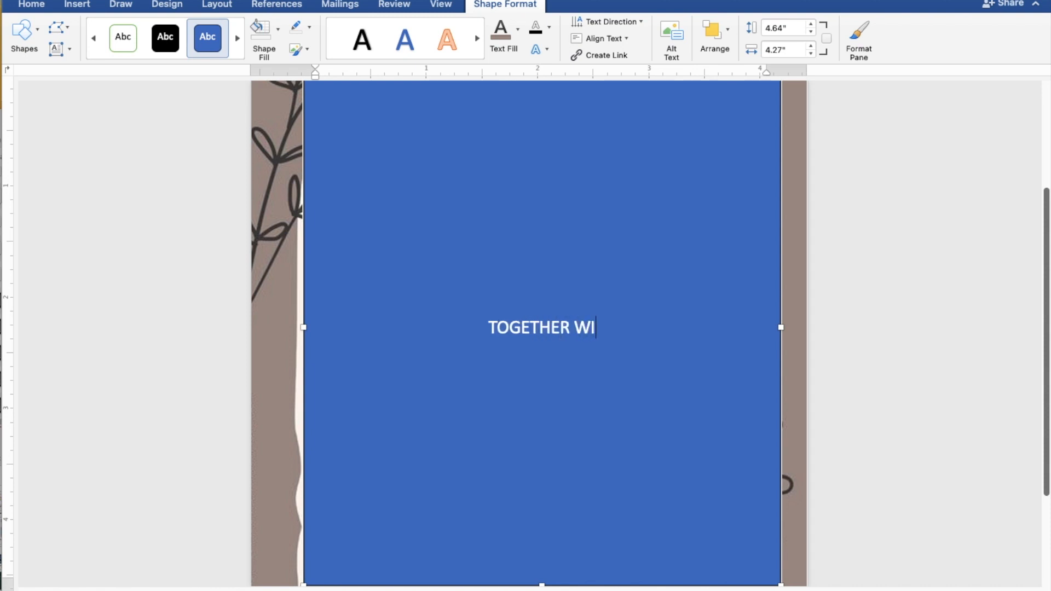
{"action": "type", "text": "TH "}
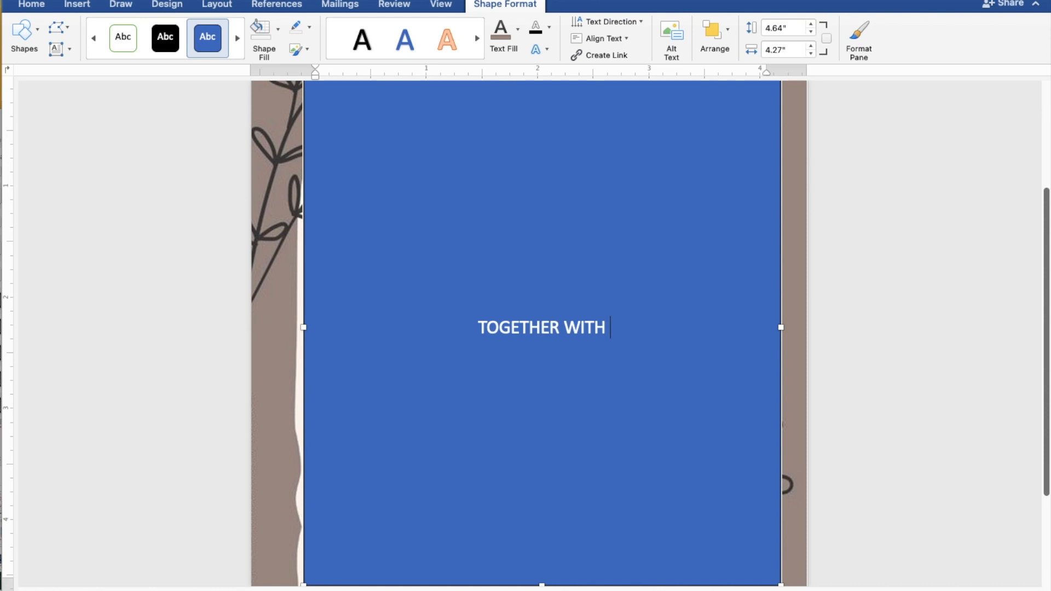
{"action": "type", "text": "THEI"}
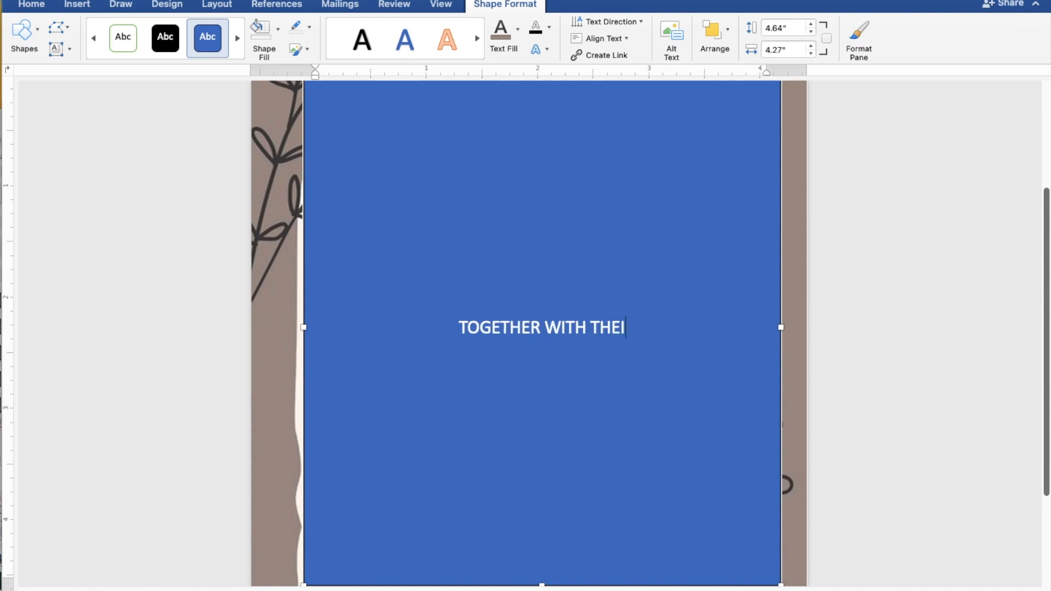
{"action": "type", "text": "R F"}
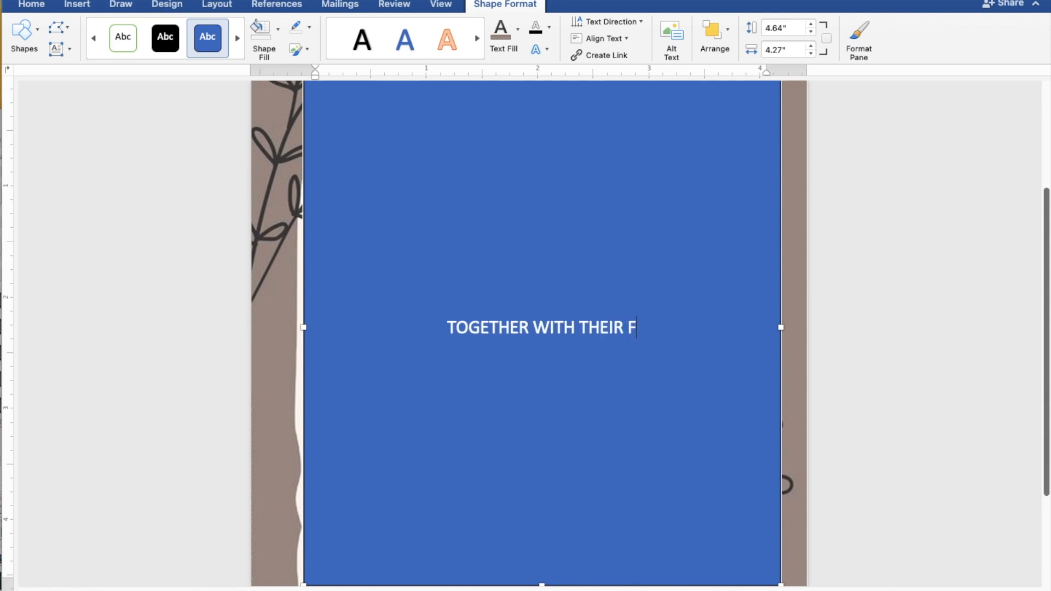
{"action": "type", "text": "AMI"}
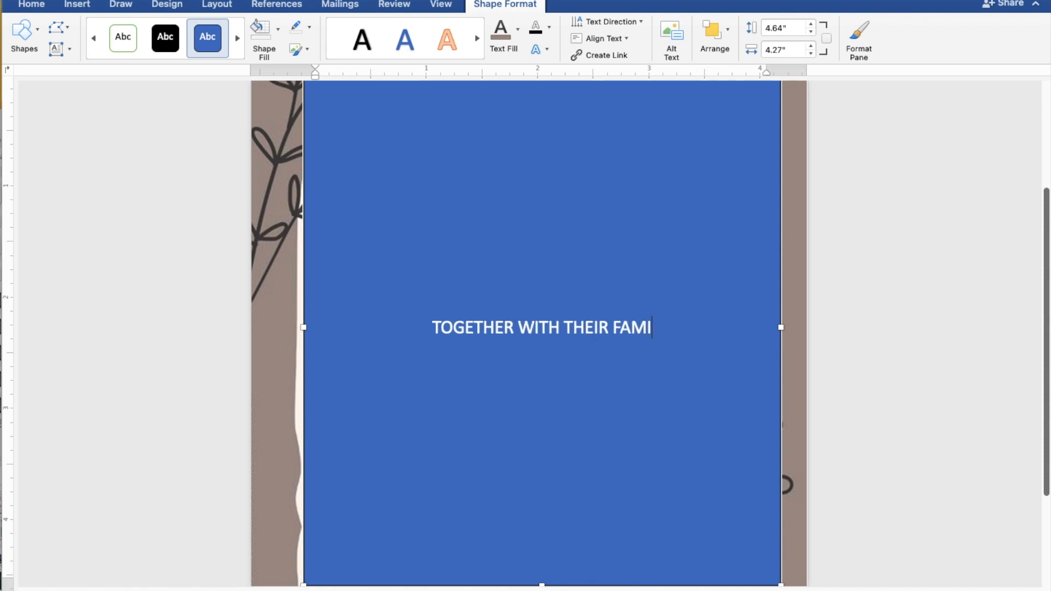
{"action": "type", "text": "LIES"}
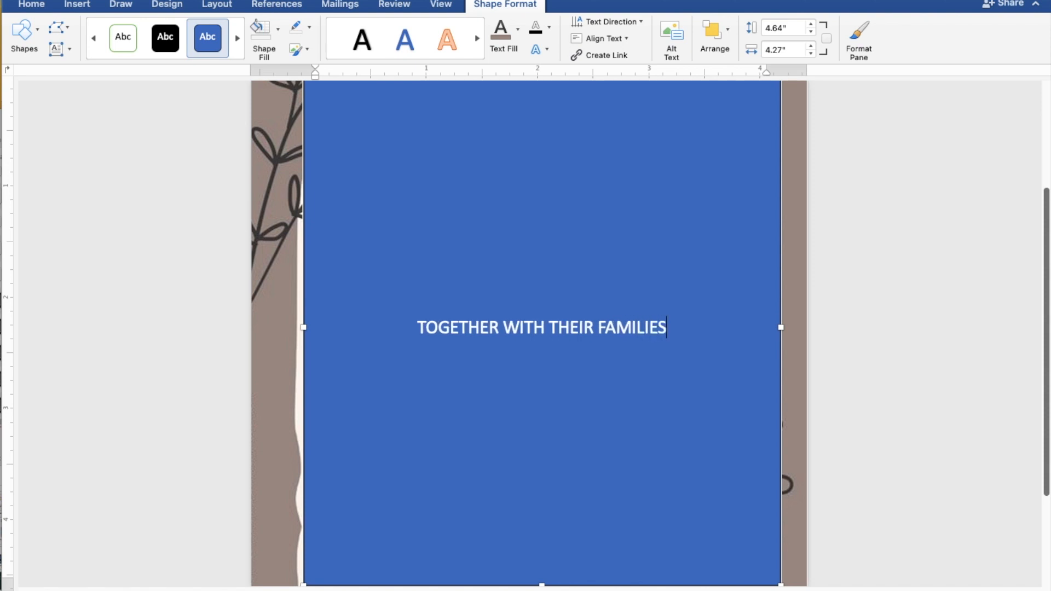
{"action": "key", "text": "Return"}
{"action": "key", "text": "Return"}
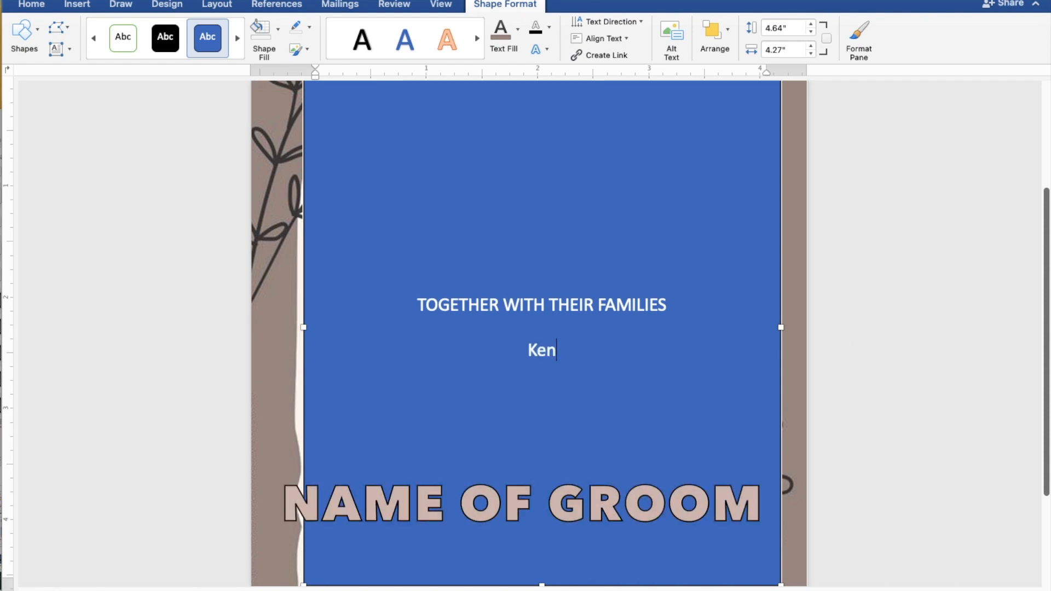
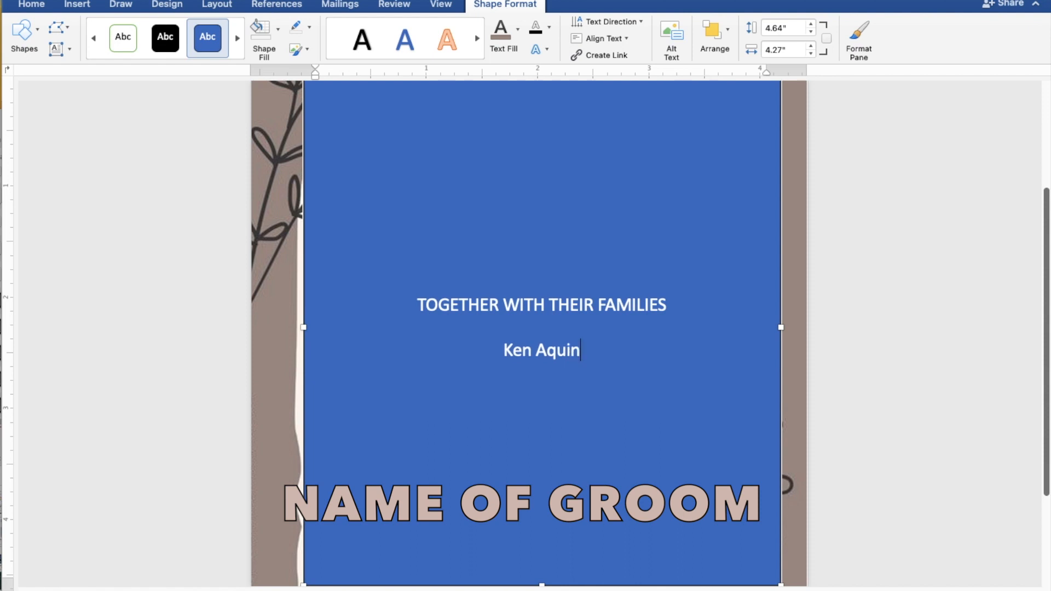
{"action": "key", "text": "Return"}
{"action": "type", "text": "AND"}
{"action": "key", "text": "Return"}
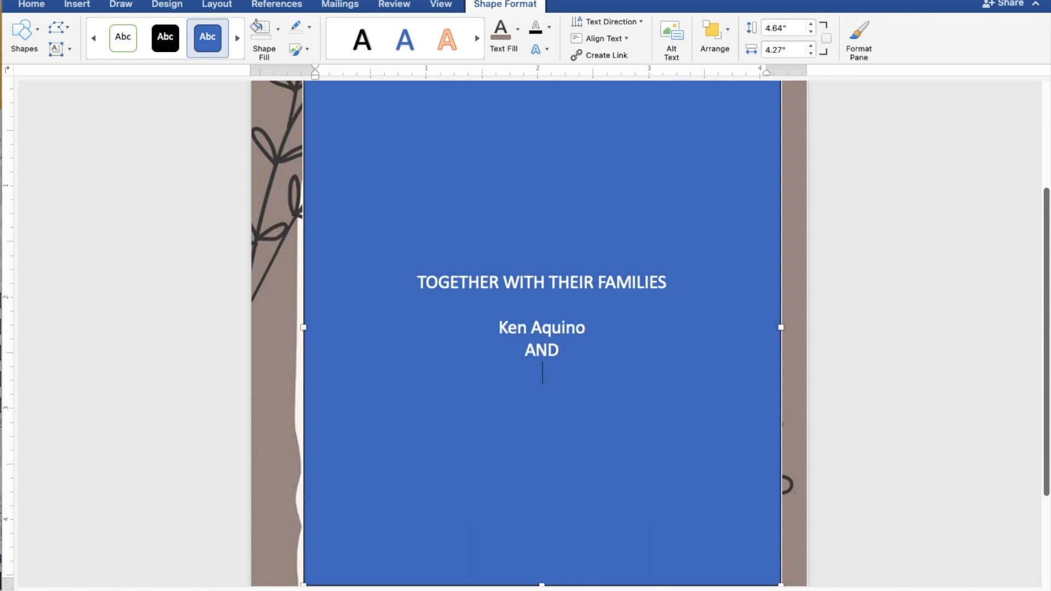
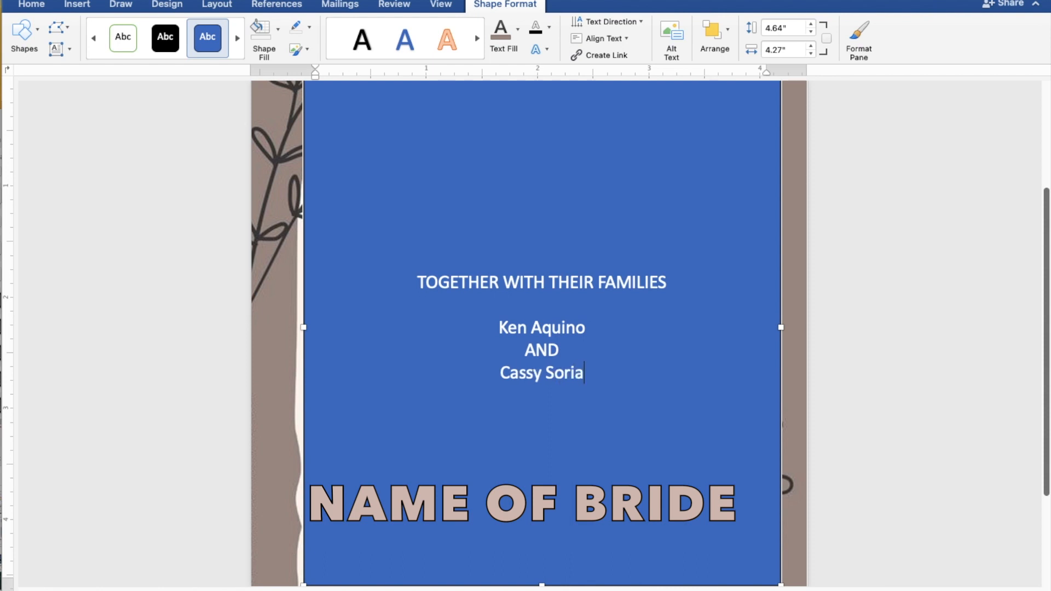
{"action": "key", "text": "Return"}
{"action": "key", "text": "Return"}
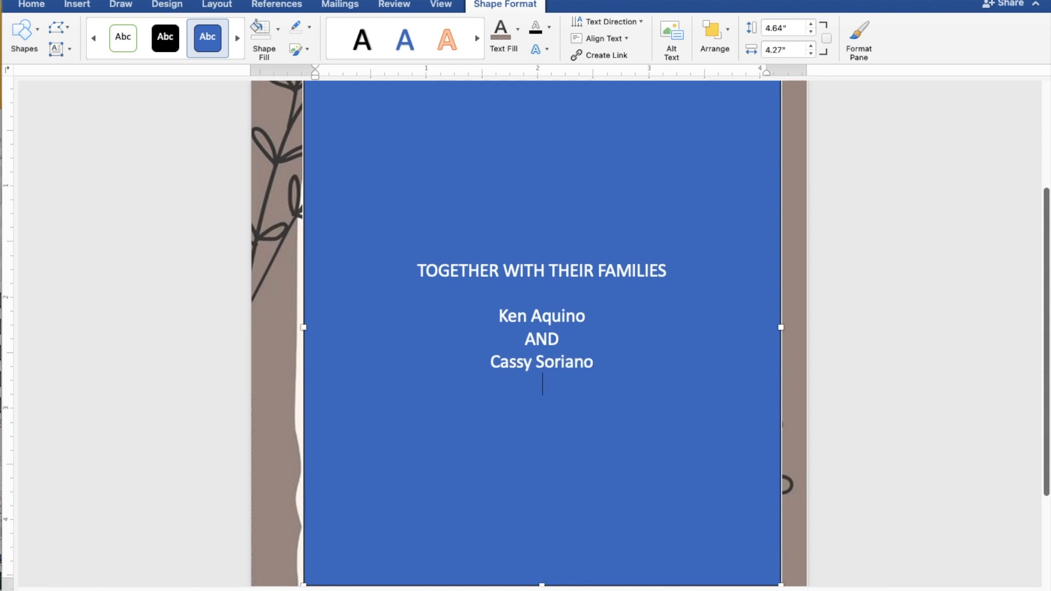
Step: Add REQUEST THE PLEASURE OF YOUR PRESENCE / AS THEY JOYFULLY UNITE IN MARRIAGE, then SUNDAY
{"action": "type", "text": "REQUEST "}
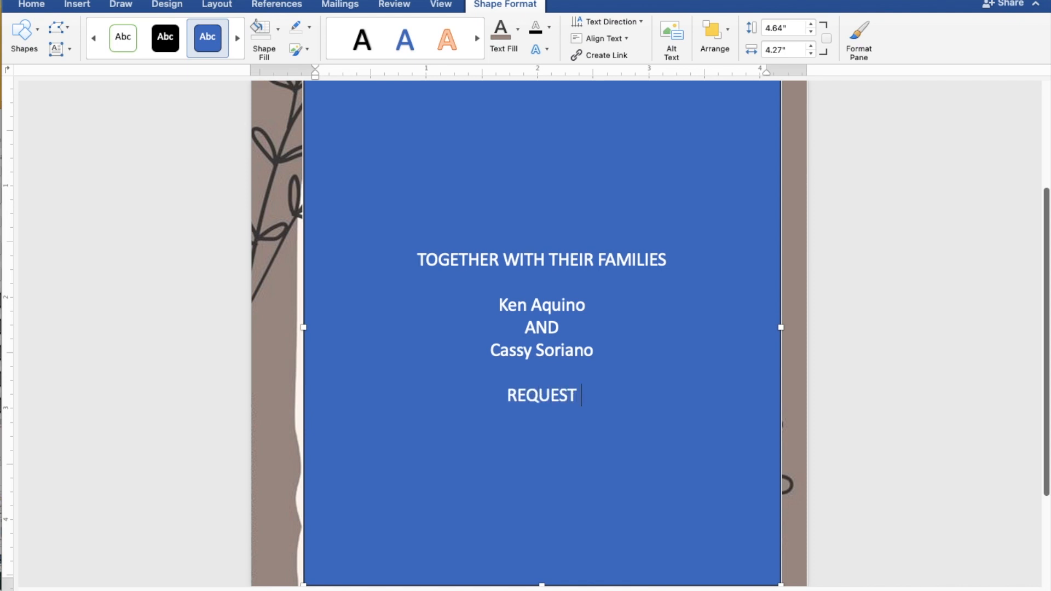
{"action": "type", "text": "THE "}
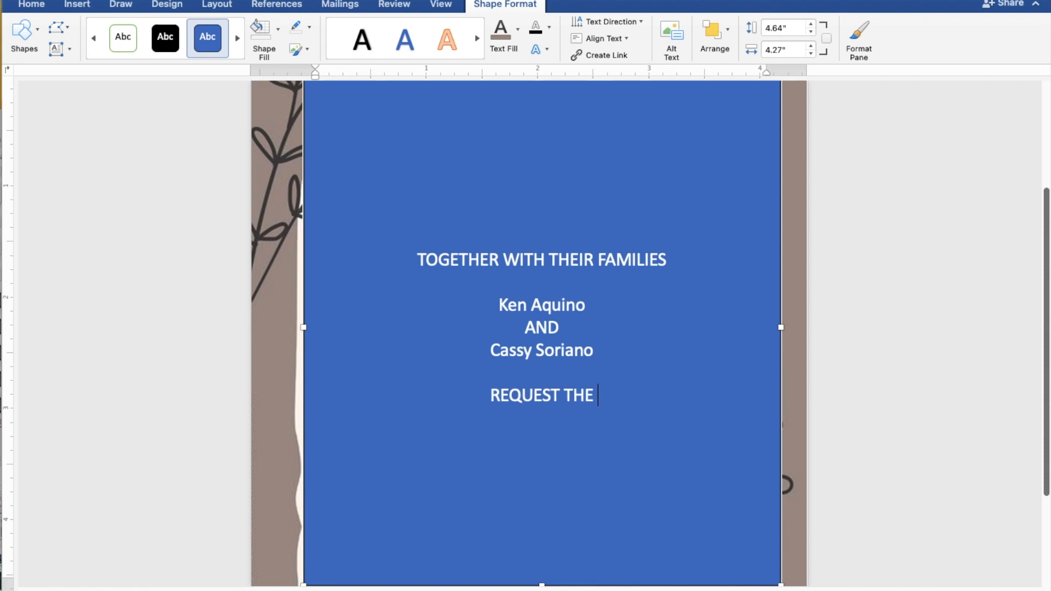
{"action": "type", "text": "PLE"}
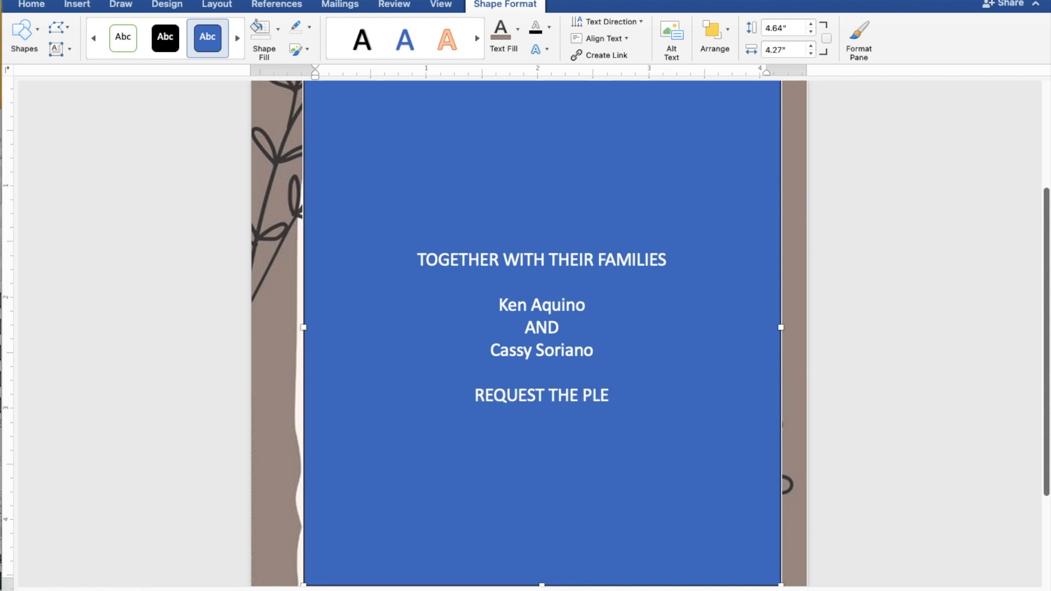
{"action": "type", "text": "ASU"}
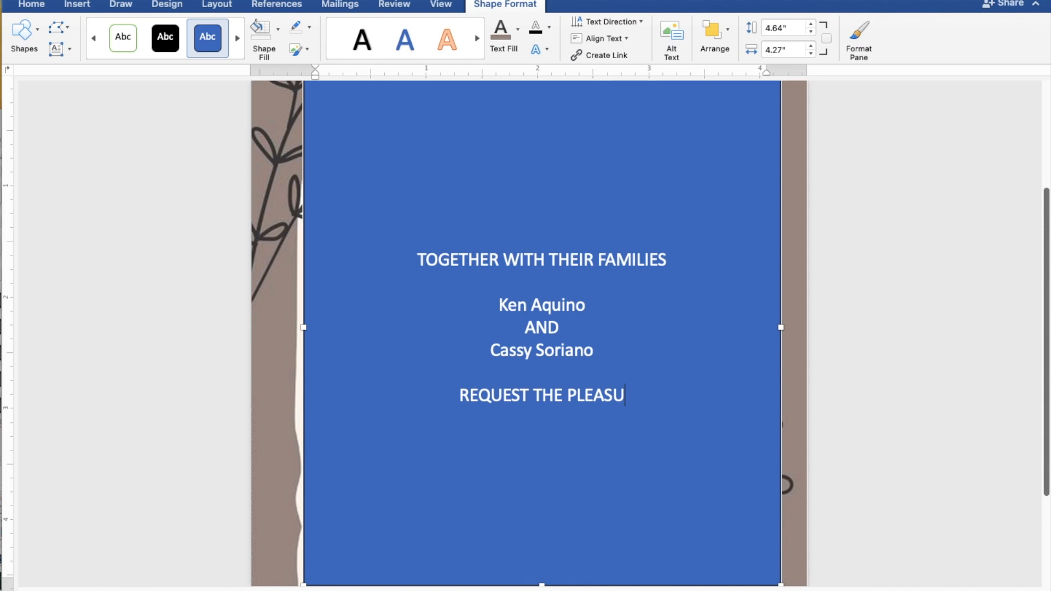
{"action": "type", "text": "RE OF YOUR"}
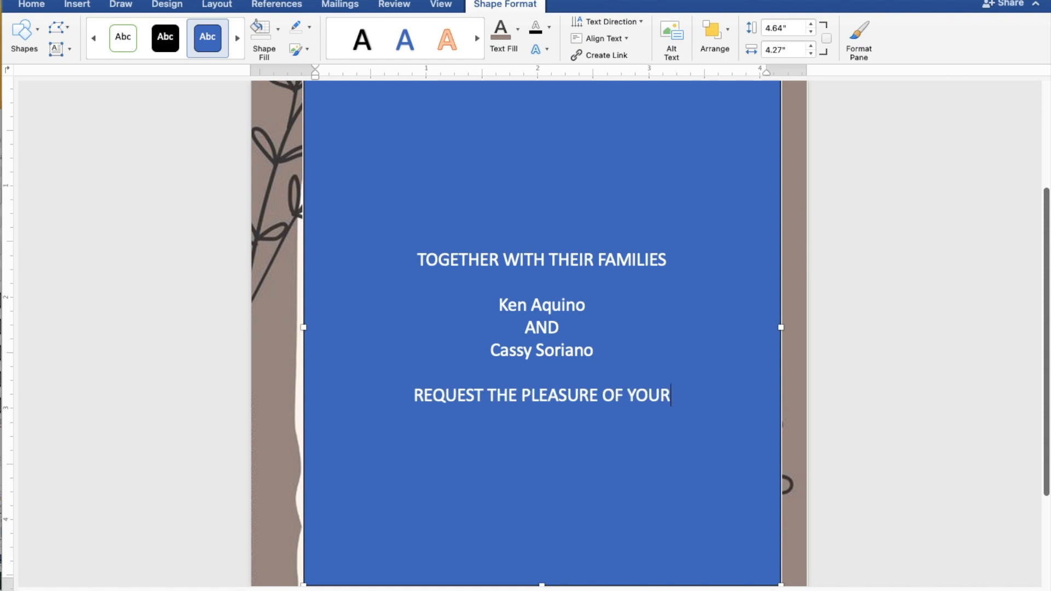
{"action": "type", "text": " PR"}
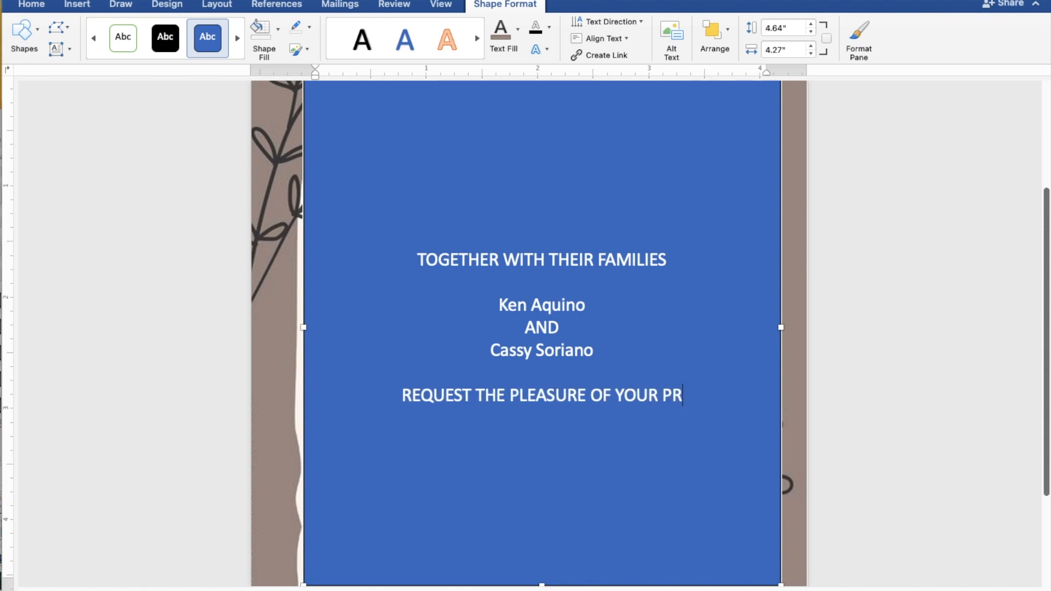
{"action": "type", "text": "ESENCE"}
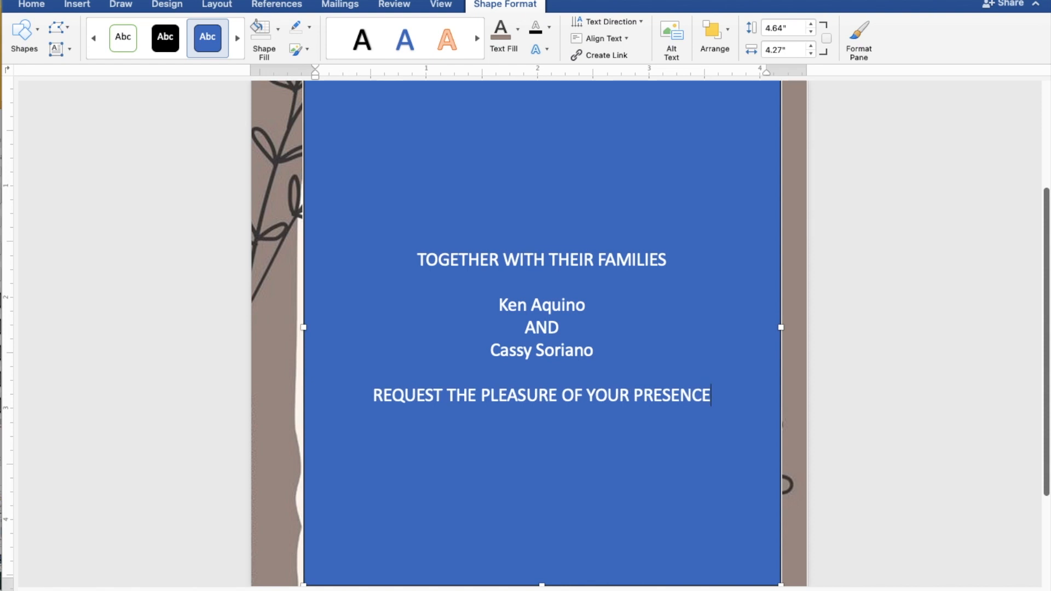
{"action": "key", "text": "Return"}
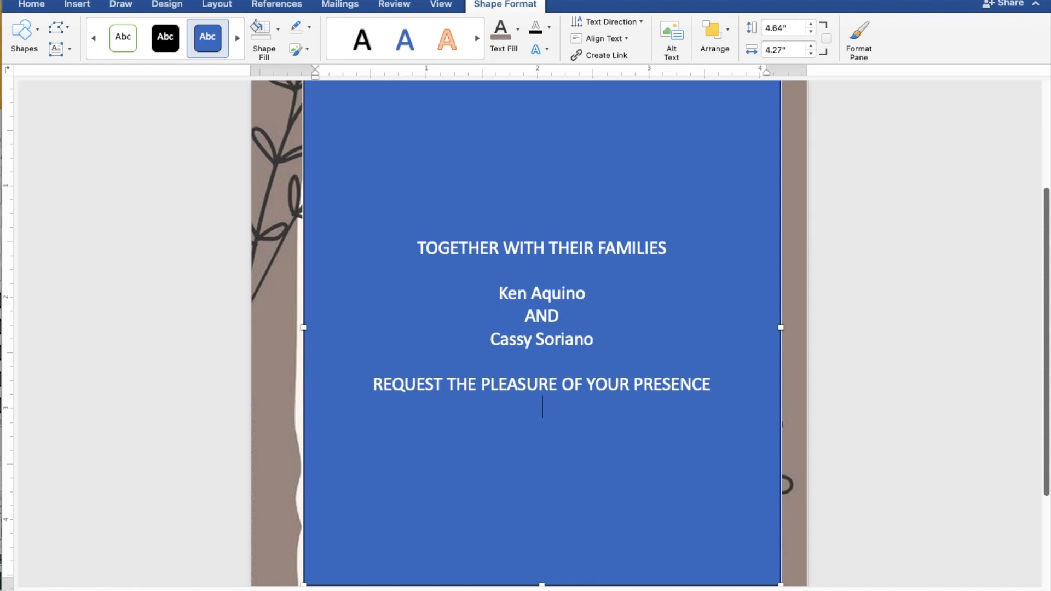
{"action": "type", "text": "AS THEY JOYFULL"}
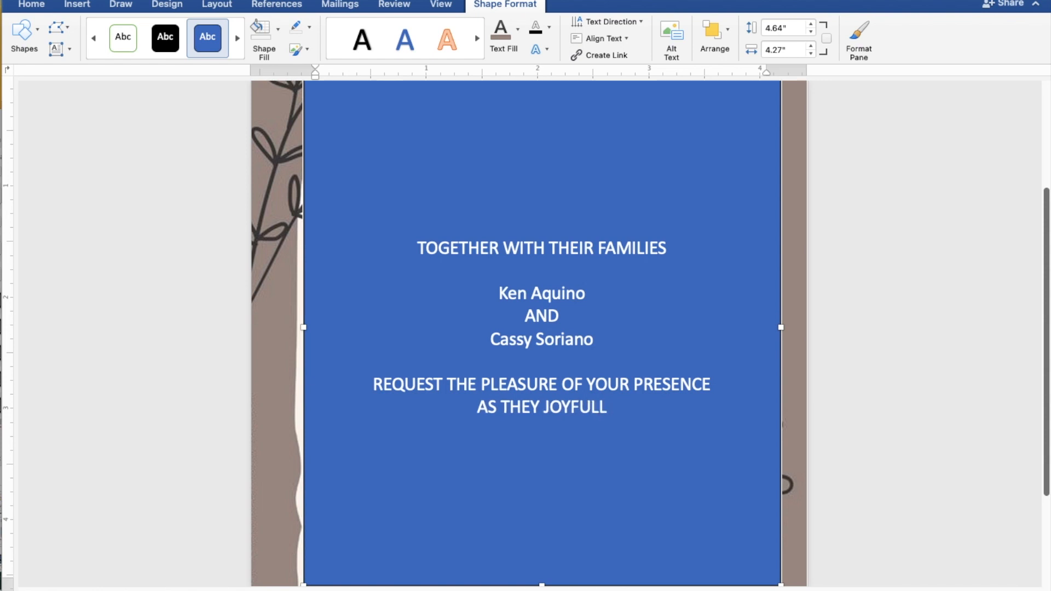
{"action": "type", "text": "Y"}
{"action": "type", "text": " U"}
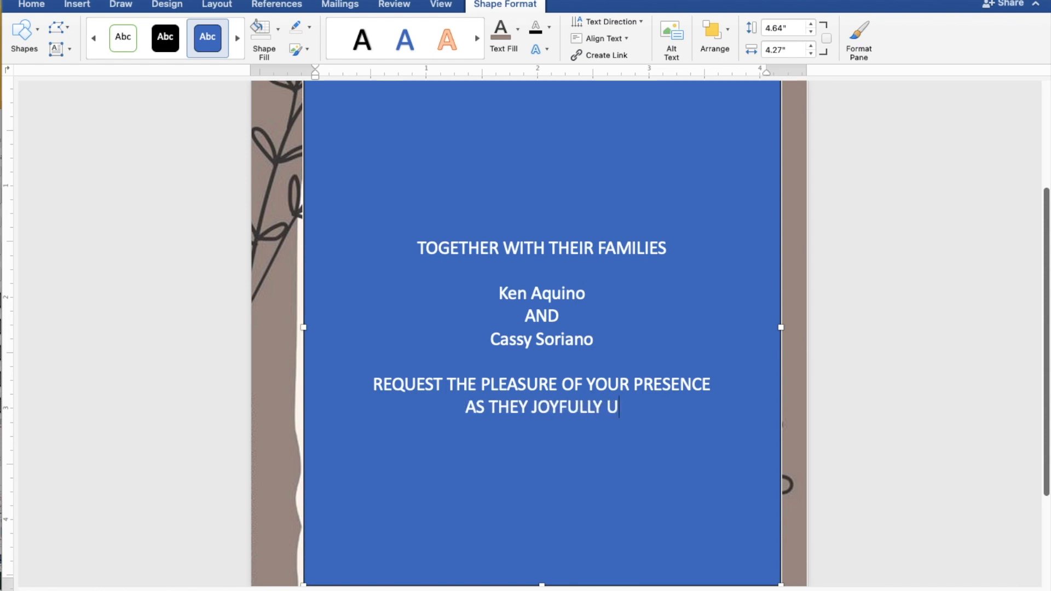
{"action": "type", "text": "NITE"}
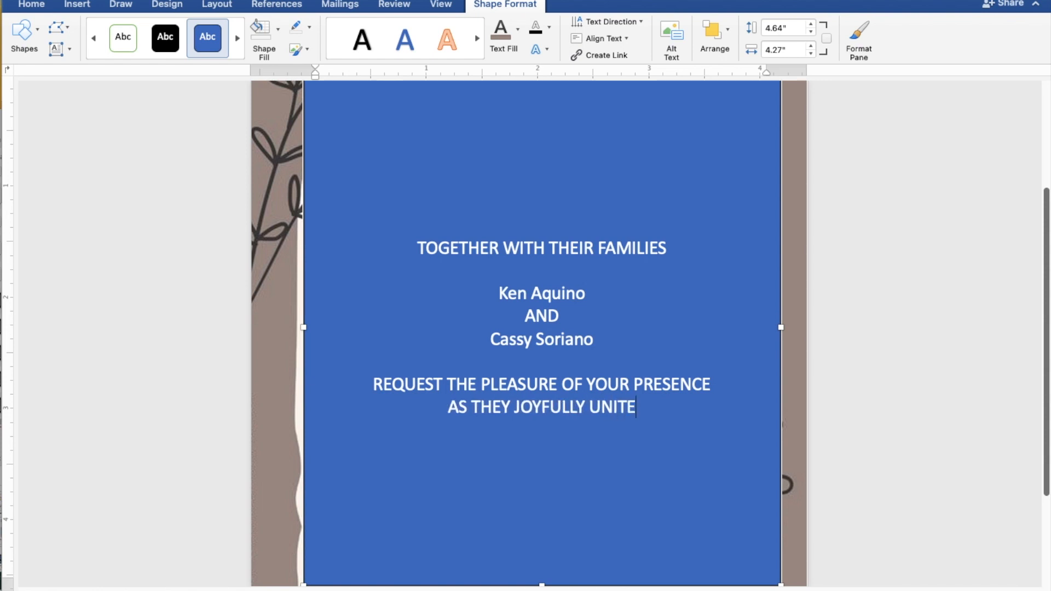
{"action": "type", "text": " IN"}
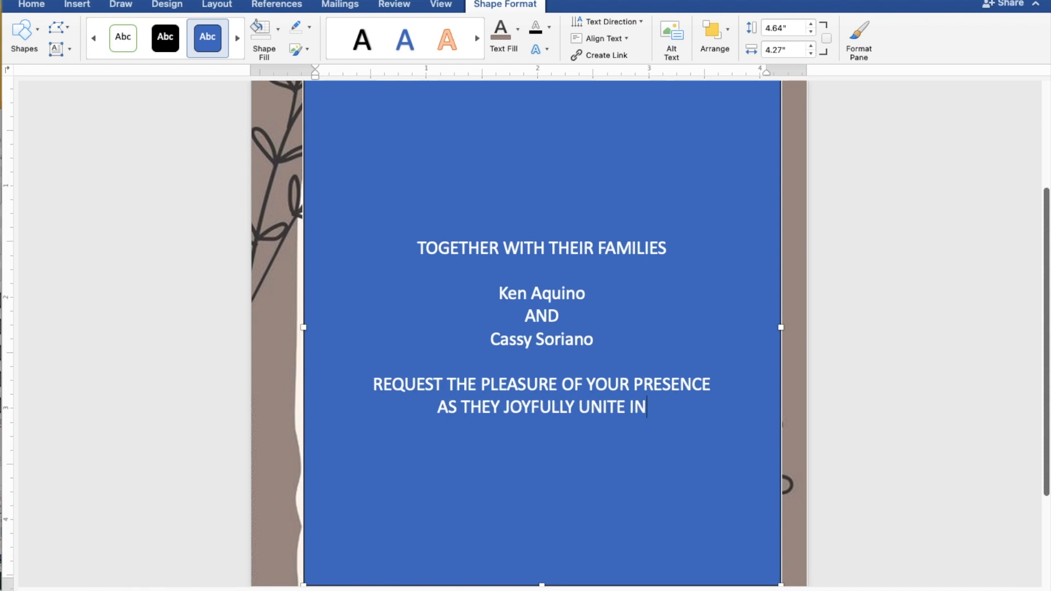
{"action": "type", "text": " MAR"}
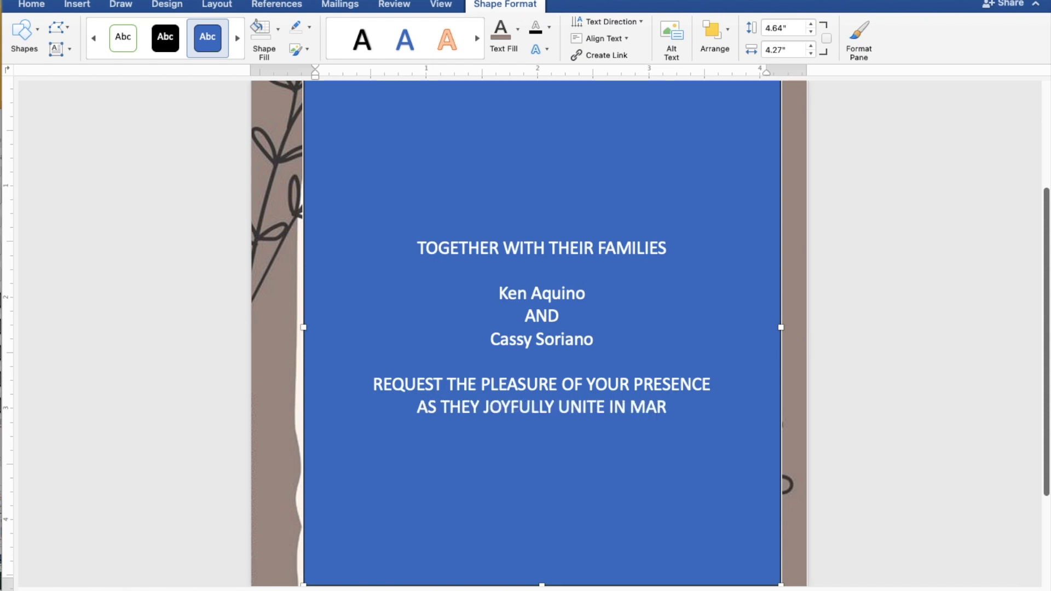
{"action": "type", "text": "RIAGE"}
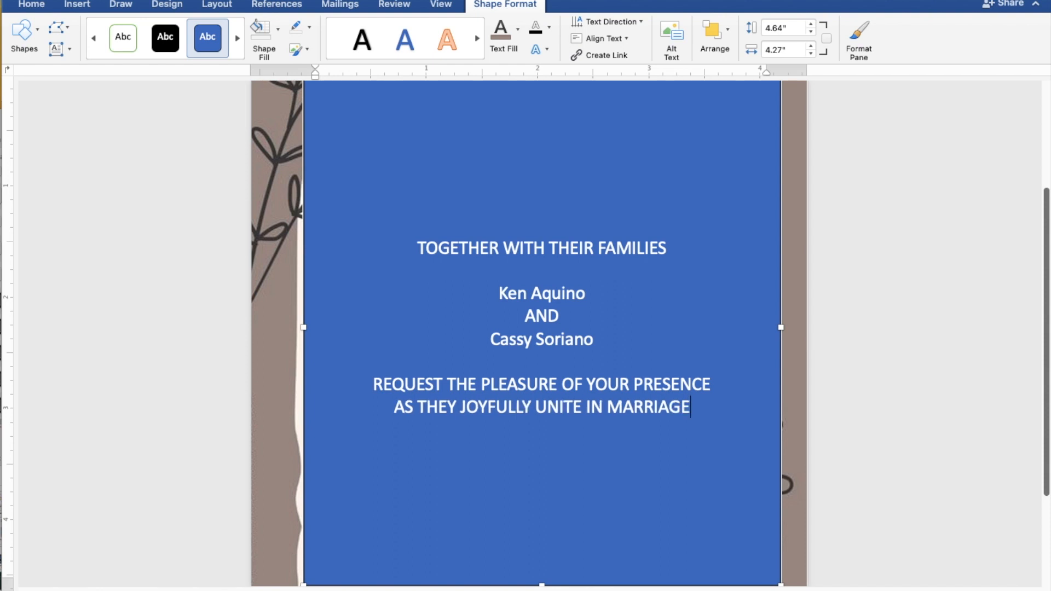
{"action": "key", "text": "Return"}
{"action": "key", "text": "Return"}
{"action": "type", "text": "SUNDAY"}
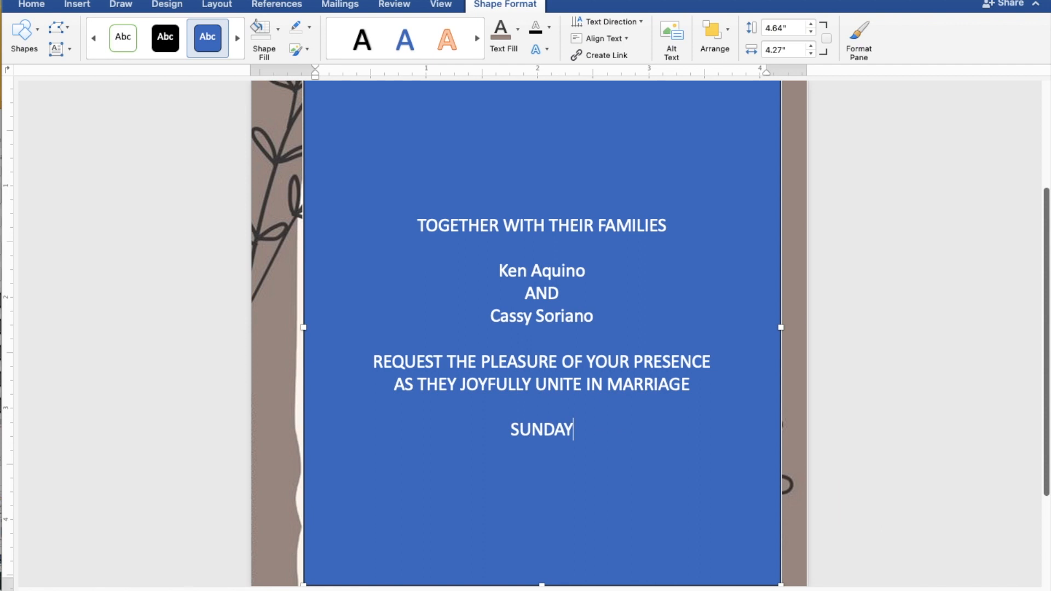
Step: Add the date JULY 30, 2023 and the time 10:00 IN THE MORNING below SUNDAY
{"action": "key", "text": "Return"}
{"action": "type", "text": "J"}
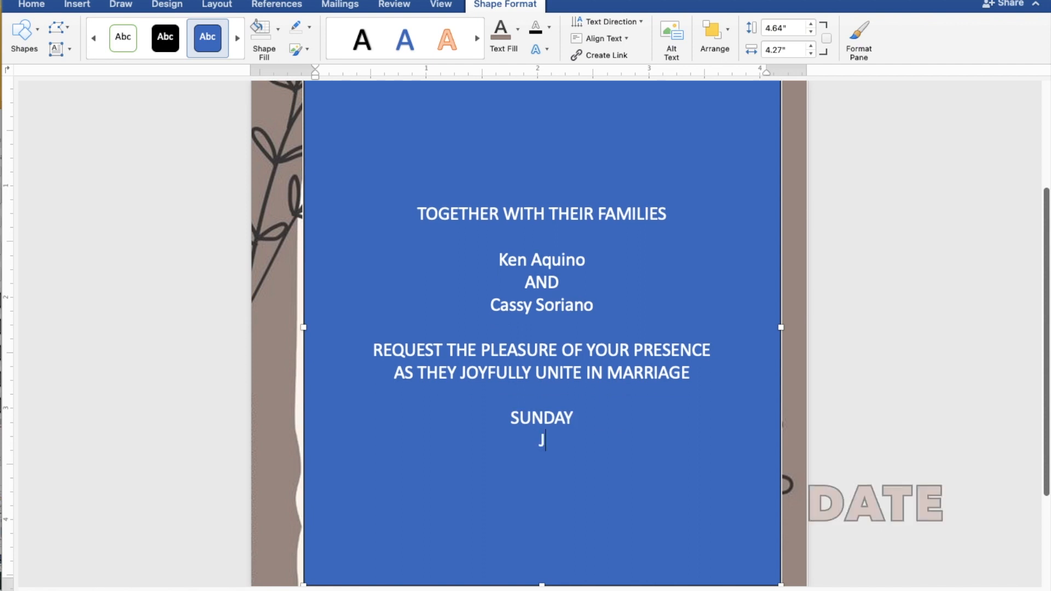
{"action": "type", "text": "ULY"}
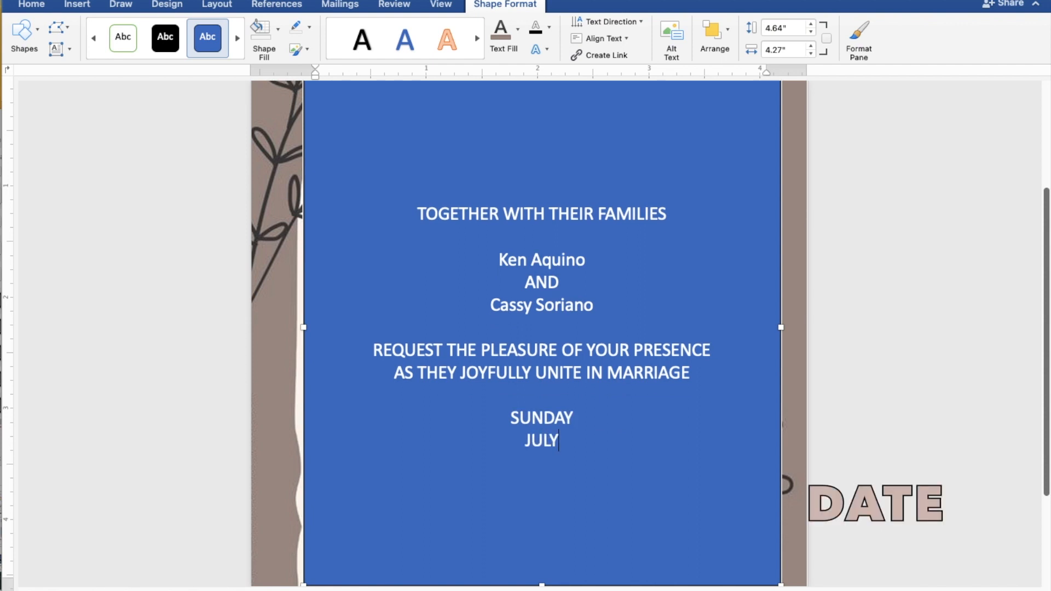
{"action": "type", "text": " 30,"}
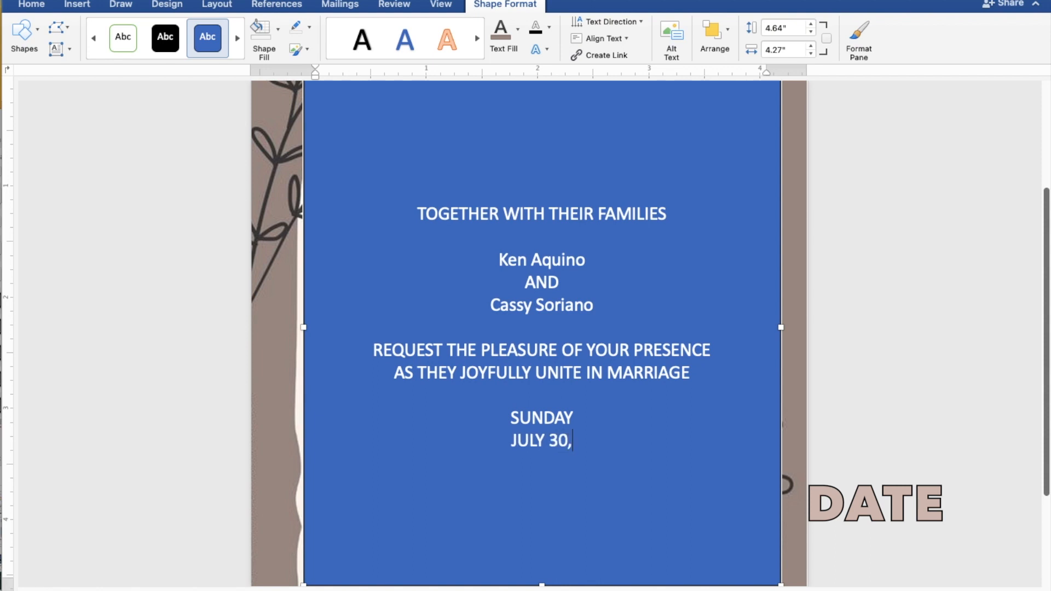
{"action": "type", "text": " 2023"}
{"action": "key", "text": "Return"}
{"action": "type", "text": "10:"}
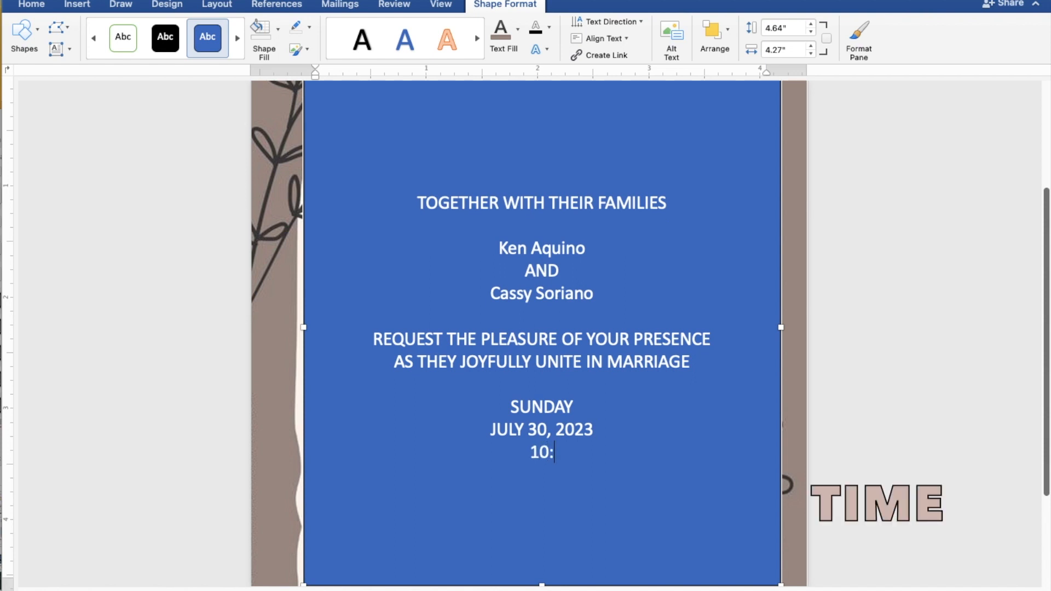
{"action": "type", "text": "00 IN THE"}
{"action": "type", "text": "MORNING"}
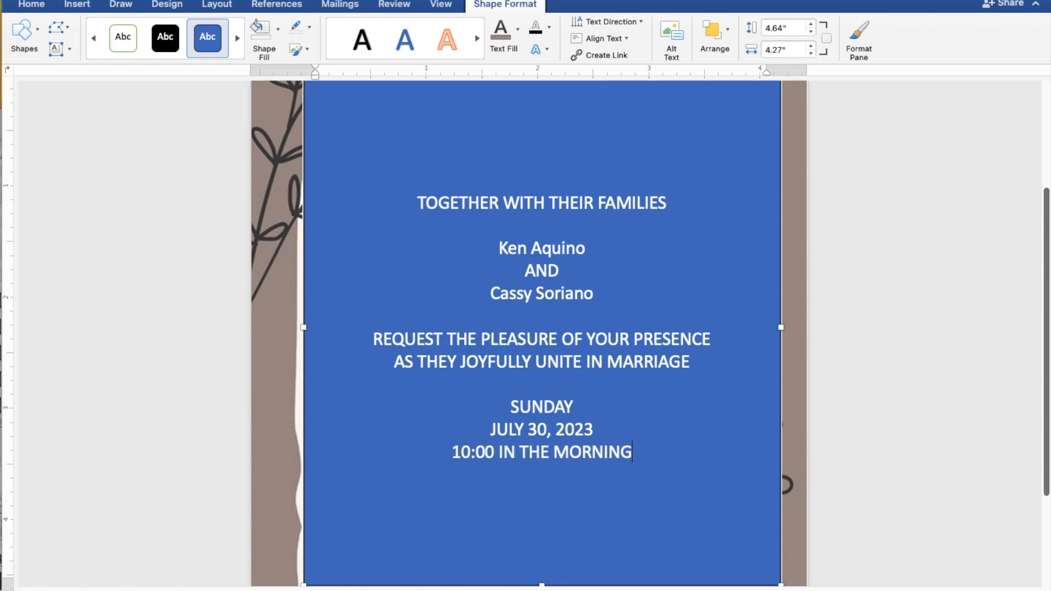
{"action": "key", "text": "Return"}
Step: Add the venue lines ST. THOMAS AQUINAS PARISH CHURCH and MANGALDAN, PANGASINAN
{"action": "type", "text": "ST. TH"}
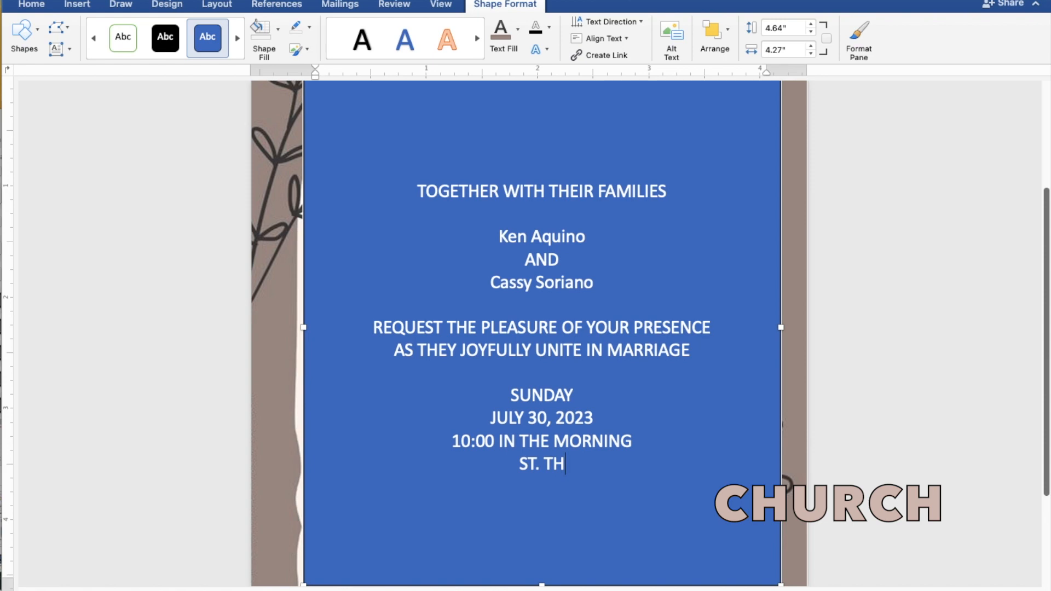
{"action": "type", "text": "OMA"}
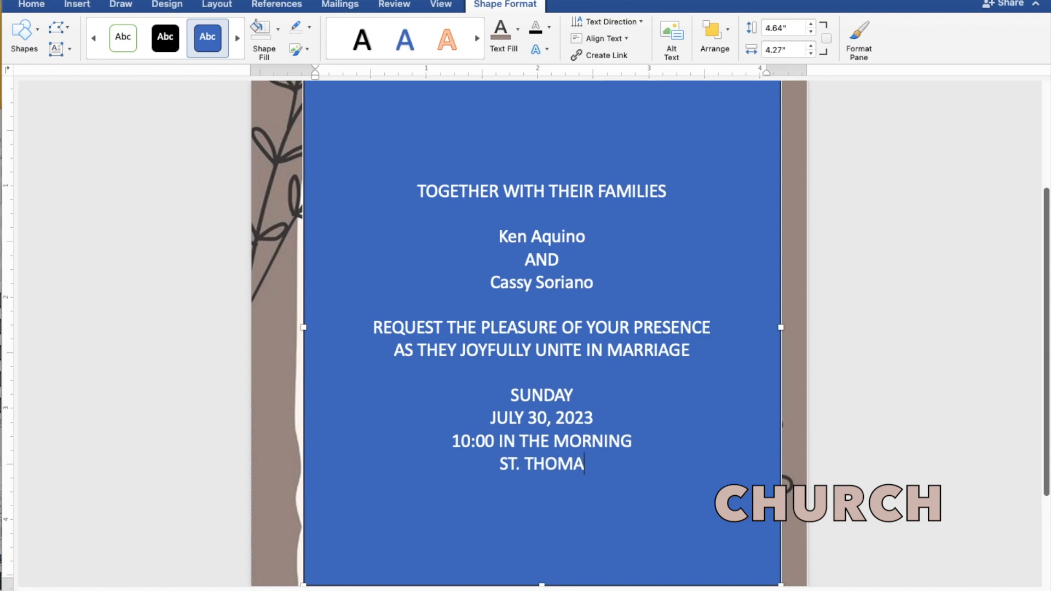
{"action": "type", "text": "S A"}
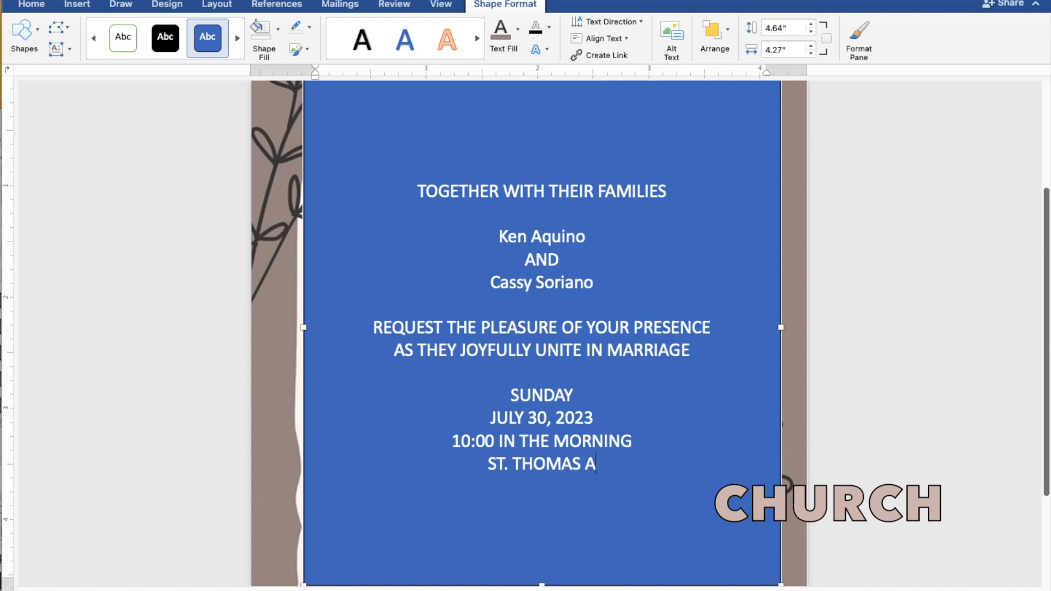
{"action": "type", "text": "QU"}
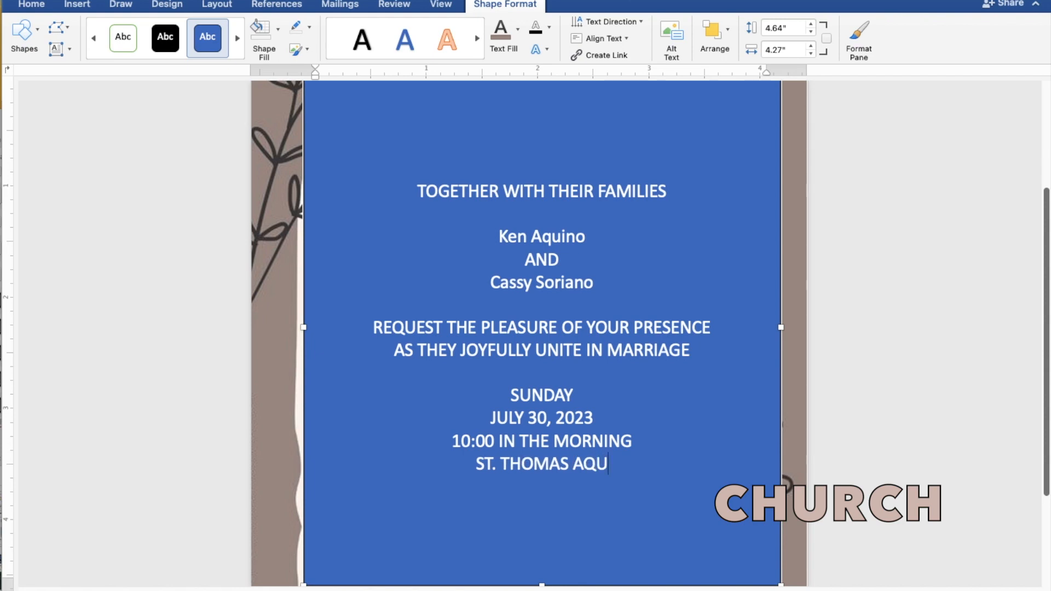
{"action": "type", "text": "INAS"}
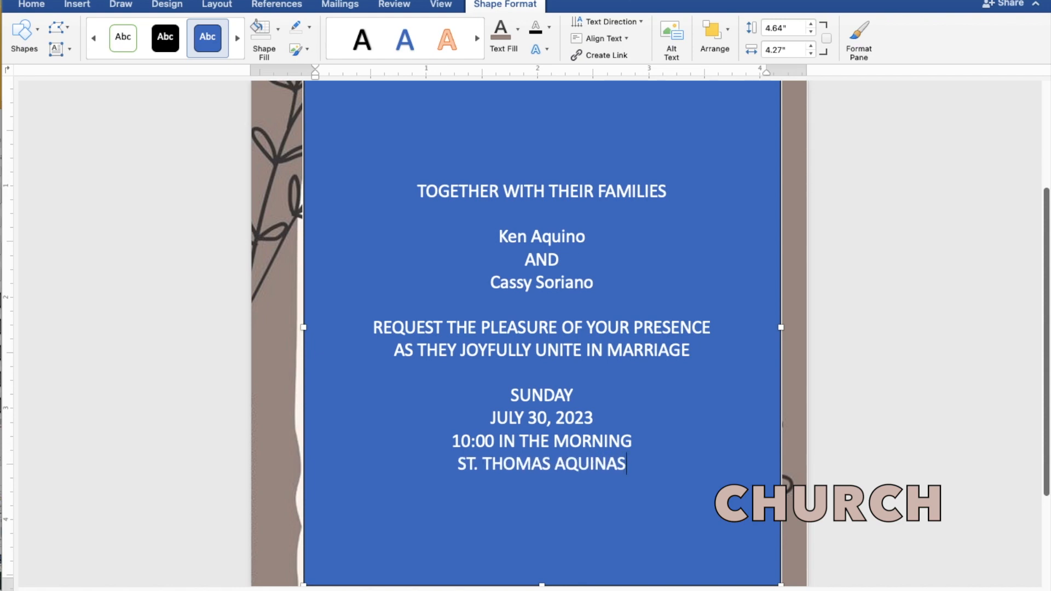
{"action": "type", "text": " PA"}
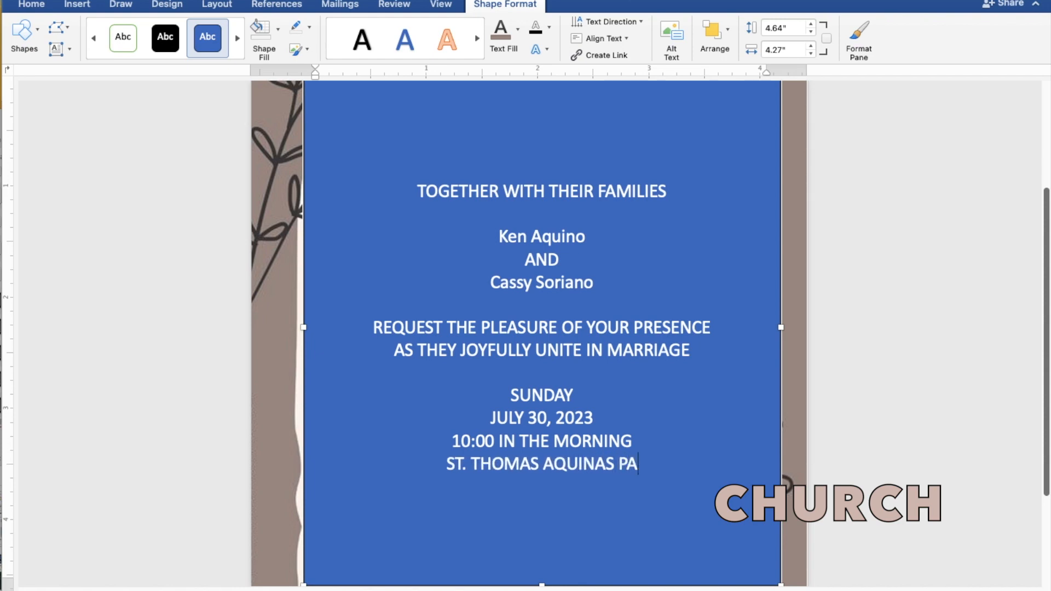
{"action": "type", "text": "RISH"}
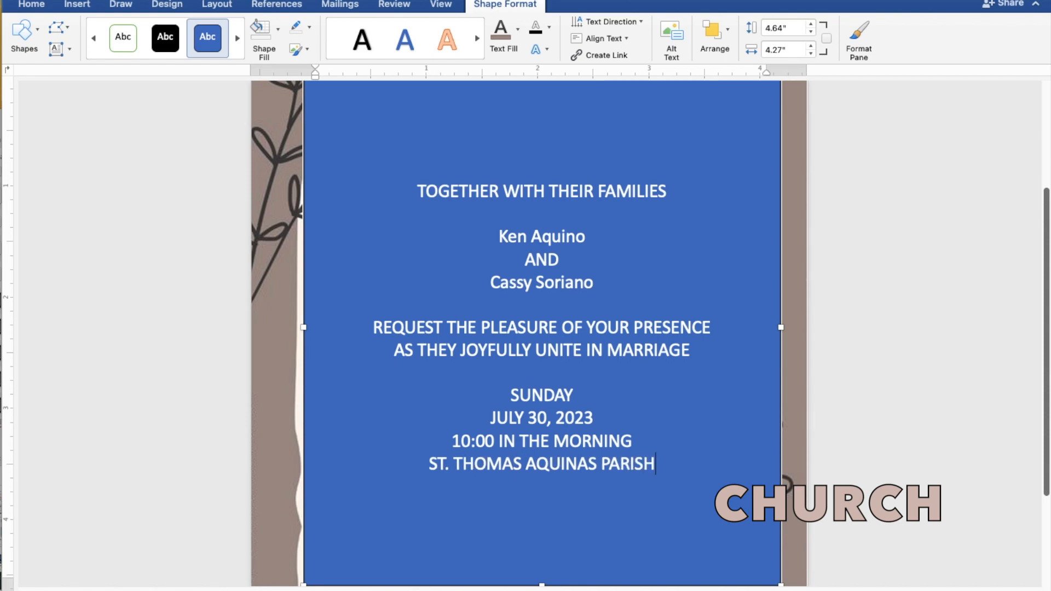
{"action": "type", "text": " CHU"}
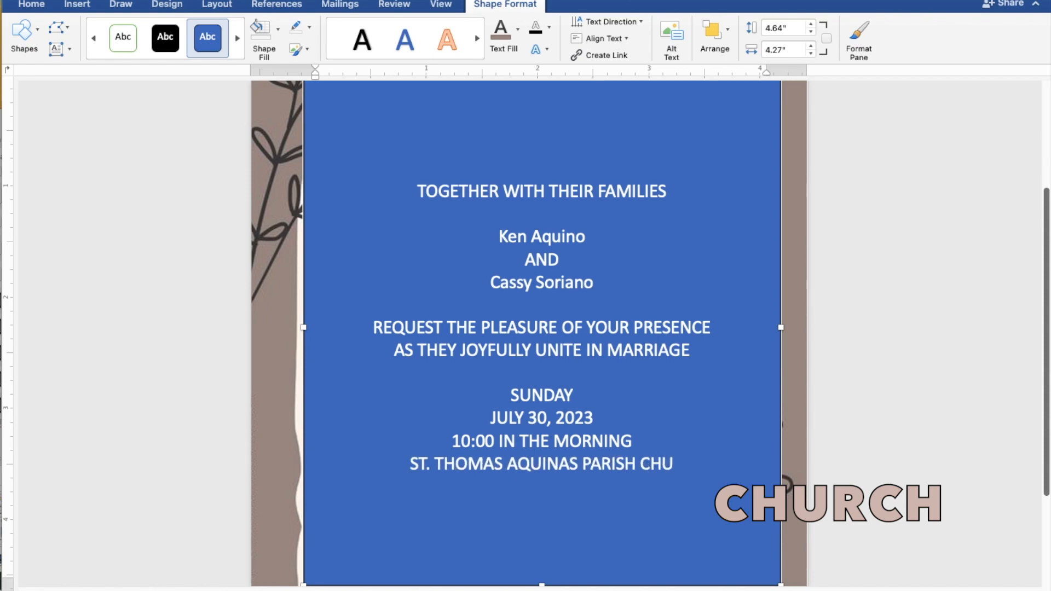
{"action": "type", "text": "RCH"}
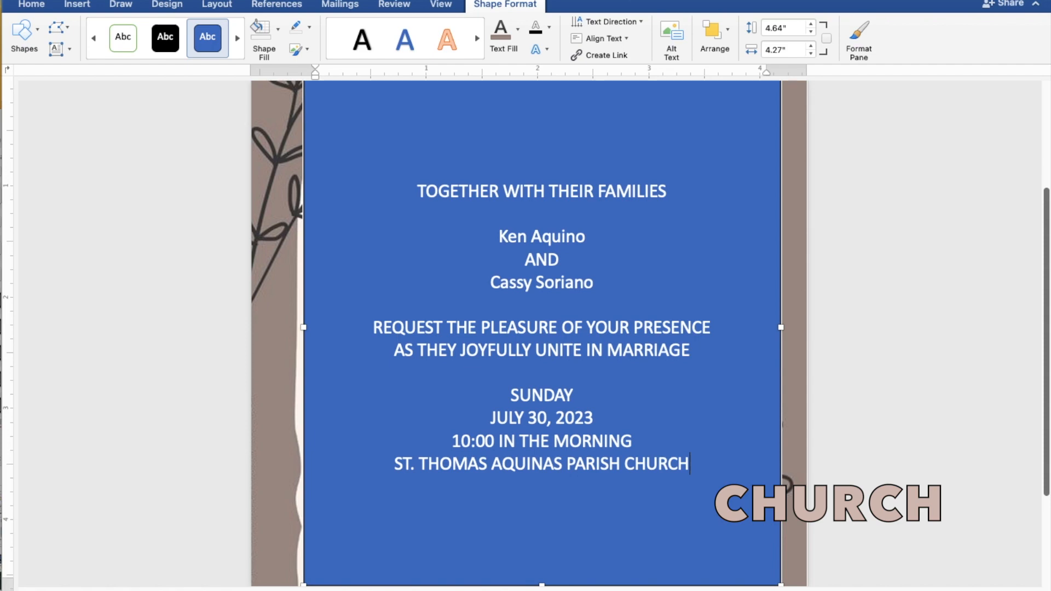
{"action": "key", "text": "Return"}
{"action": "type", "text": "MAN"}
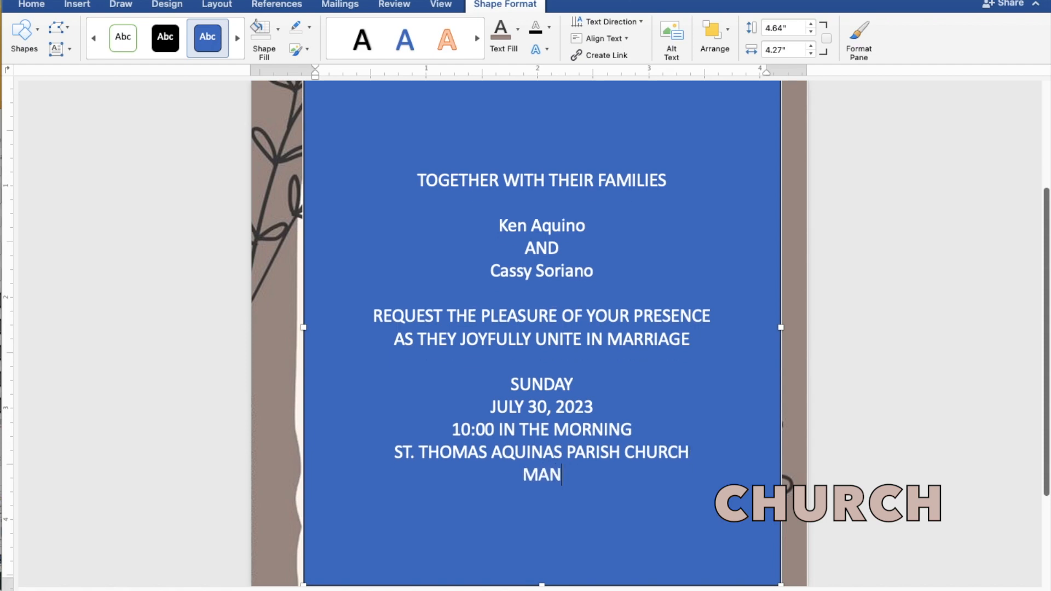
{"action": "type", "text": "GALD"}
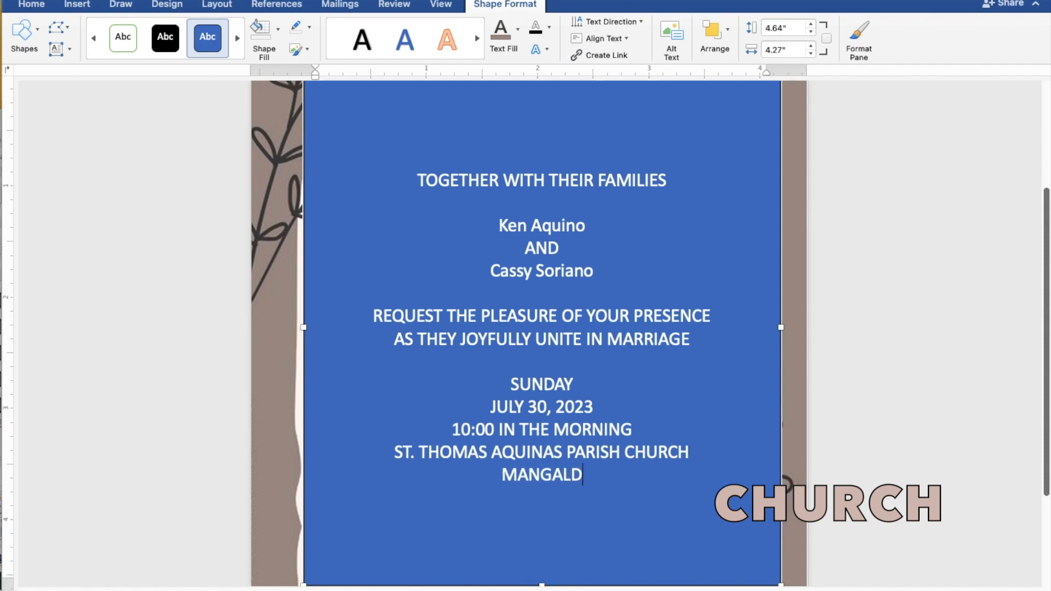
{"action": "type", "text": "AN, "}
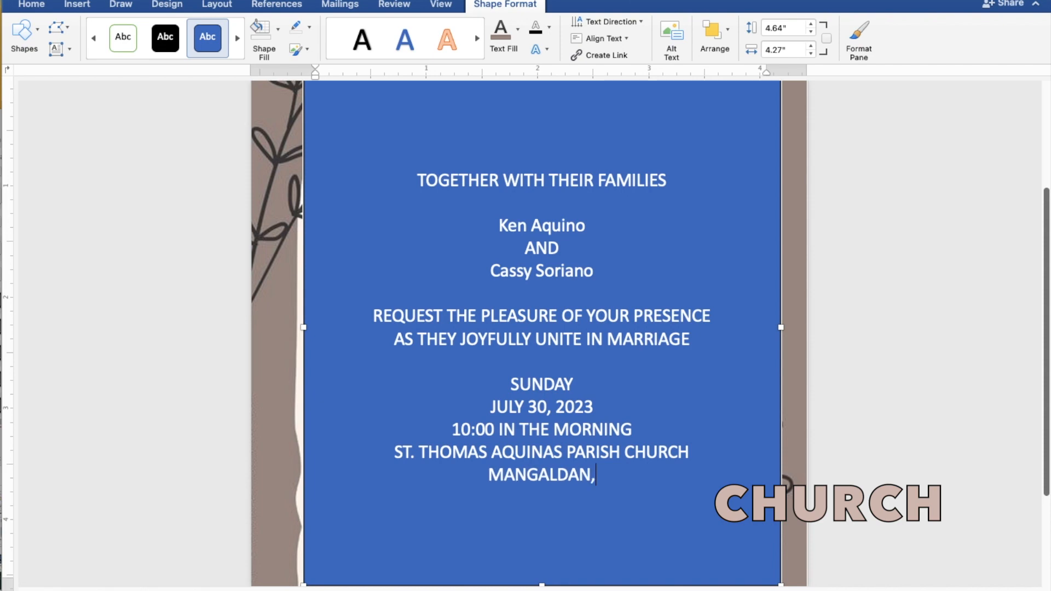
{"action": "type", "text": "PAN"}
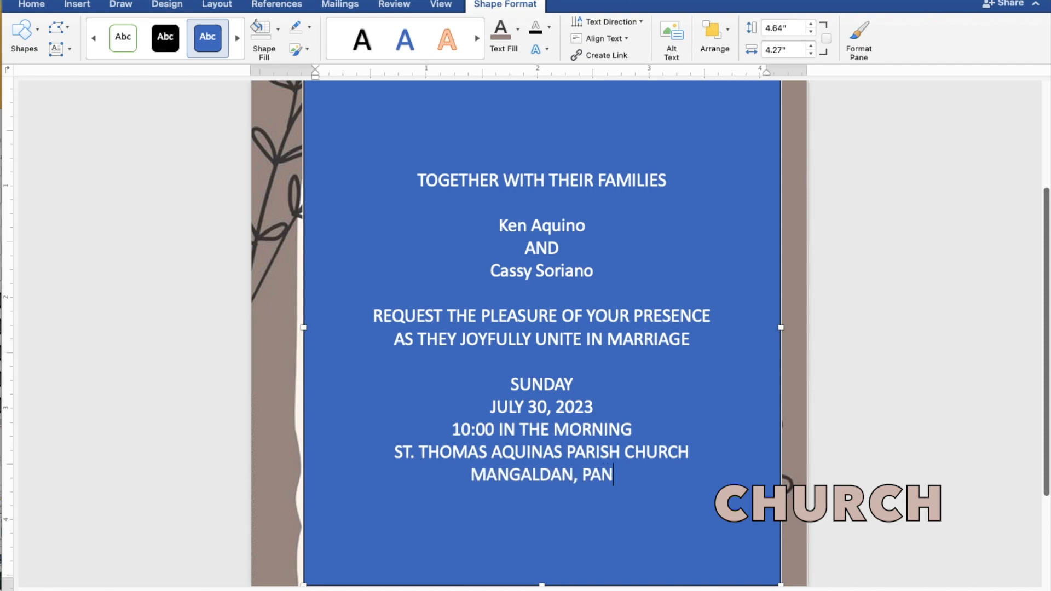
{"action": "type", "text": "GASI"}
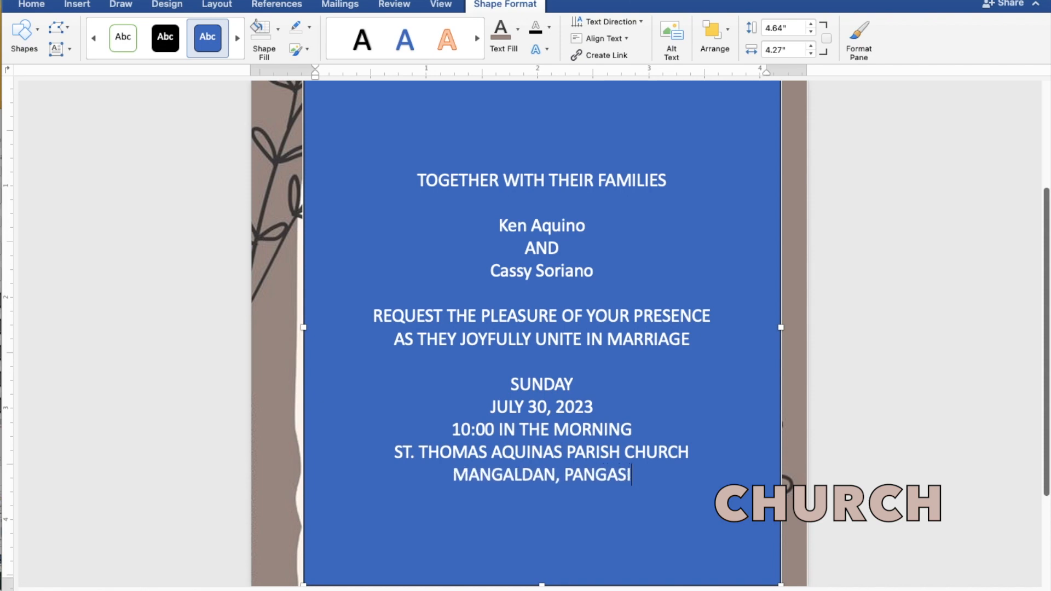
{"action": "type", "text": "NAN"}
{"action": "key", "text": "Return"}
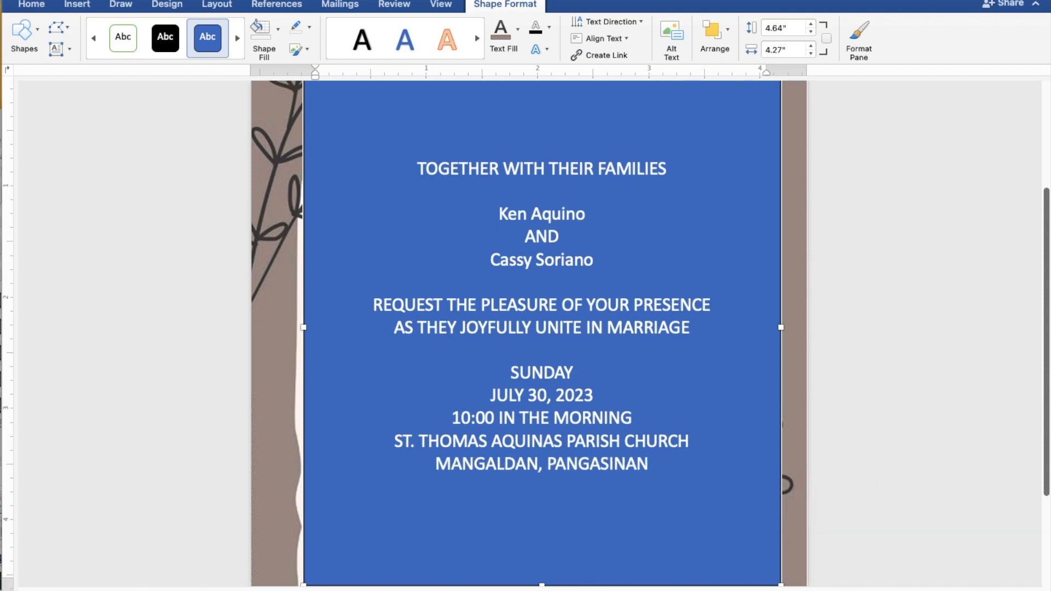
Step: Type 'Reception to follow' and select all the invitation wording
{"action": "type", "text": "Rece"}
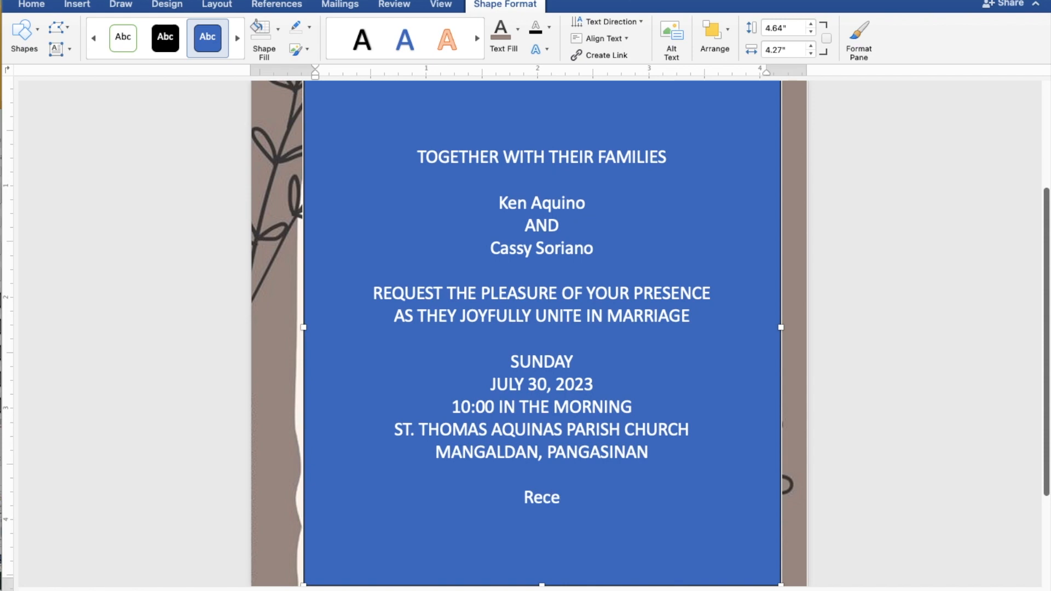
{"action": "type", "text": "pti"}
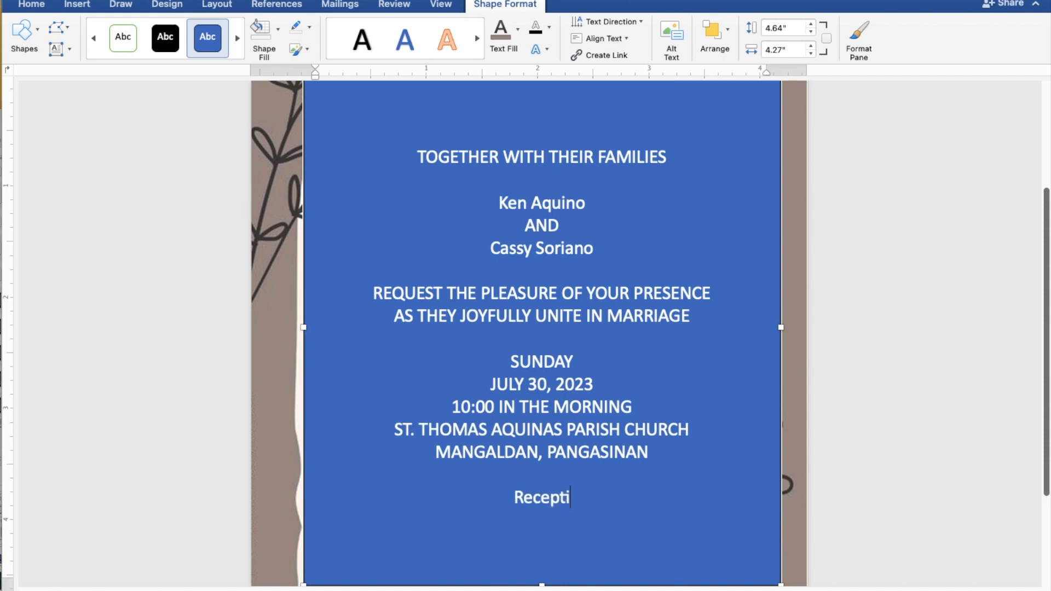
{"action": "type", "text": "on t"}
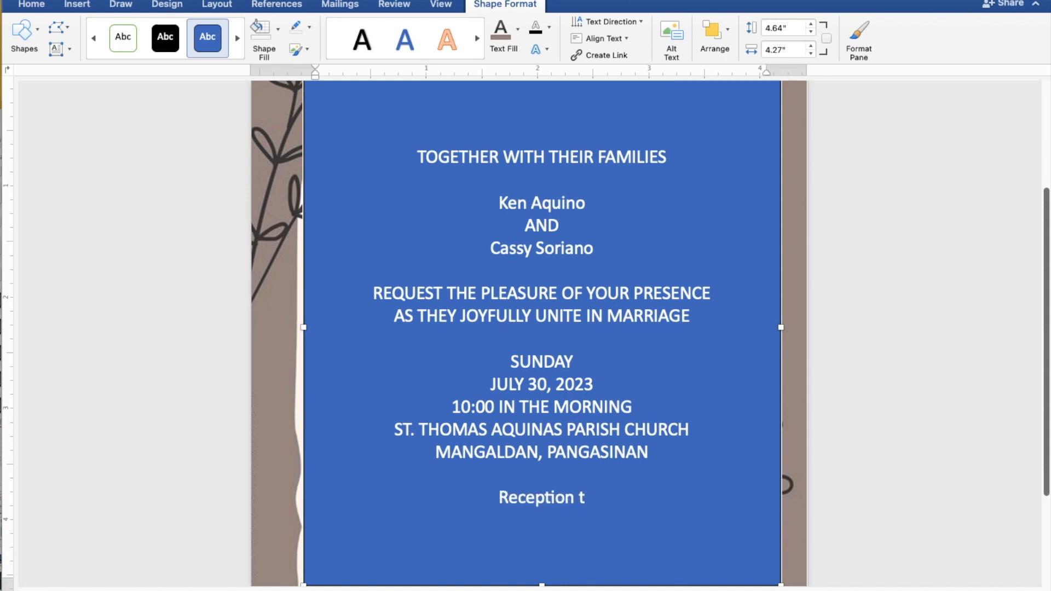
{"action": "type", "text": "o f"}
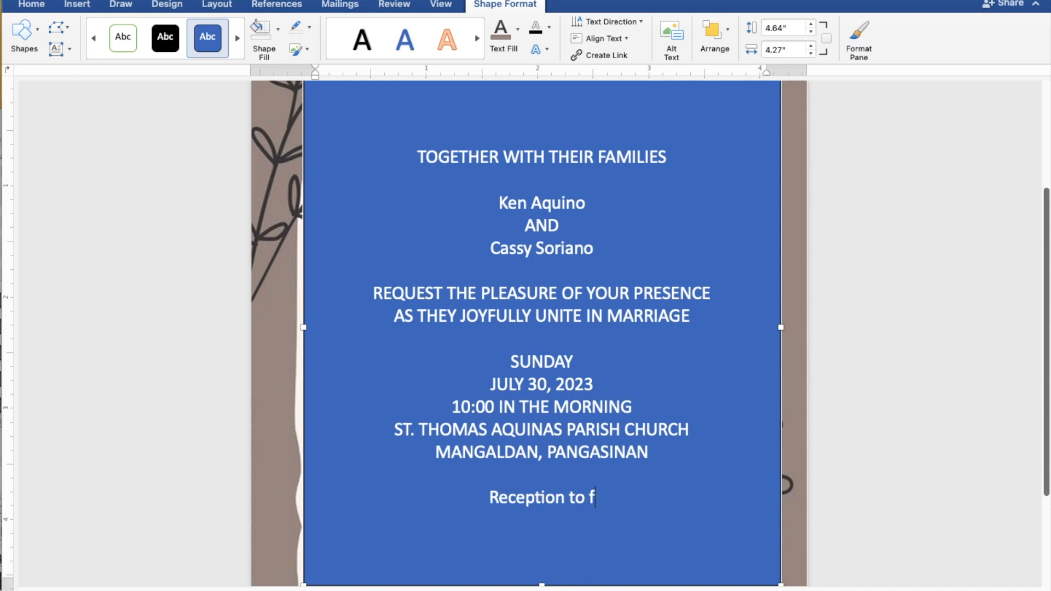
{"action": "type", "text": "ollow"}
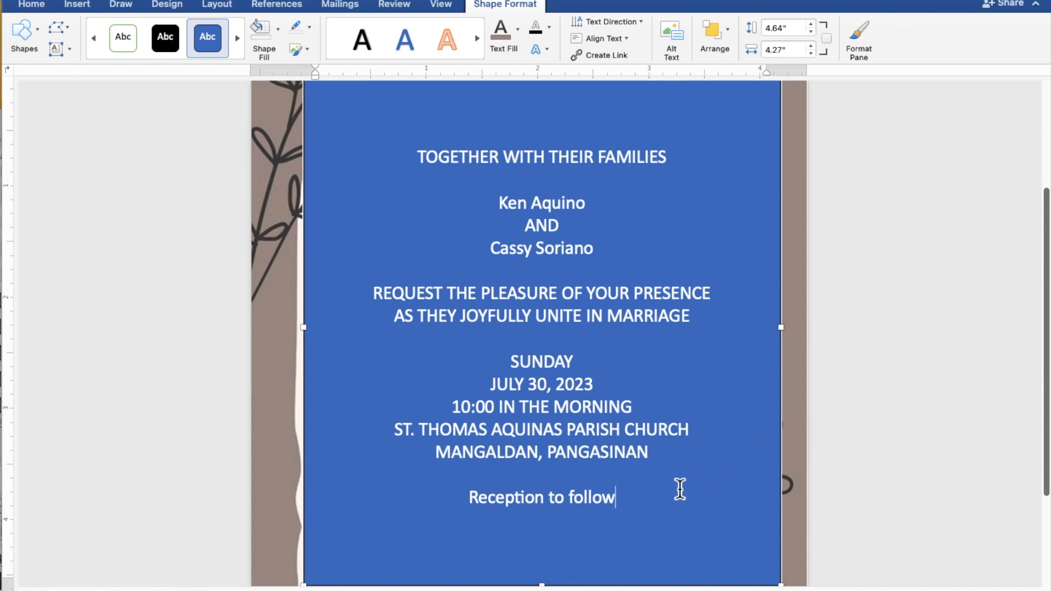
{"action": "left_click_drag", "start_coordinate": [629, 499], "coordinate": [417, 169]}
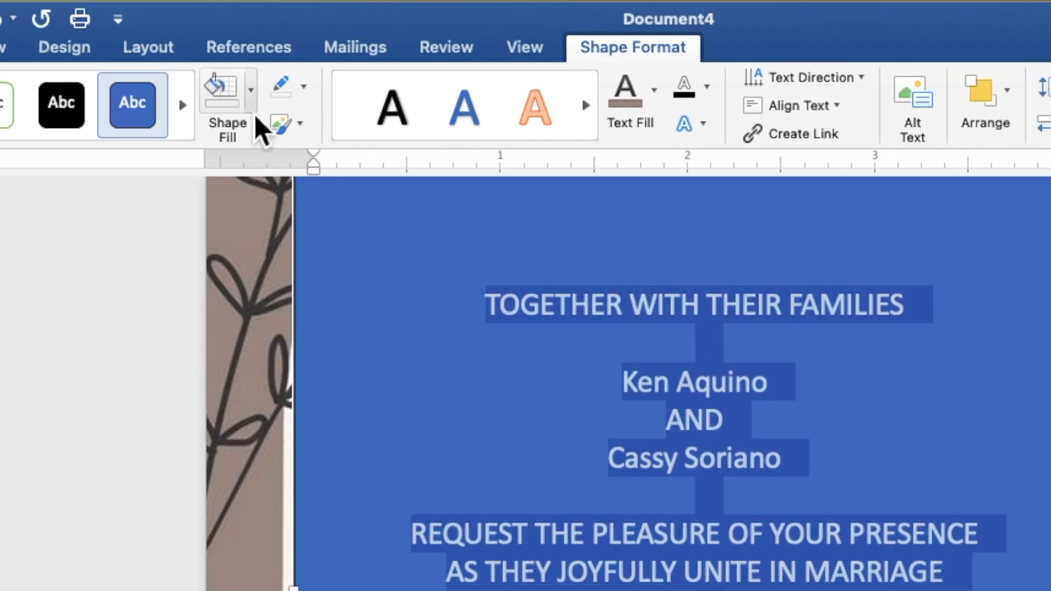
Step: Give the text box No Fill and No Outline, and colour the wording grey-brown
{"action": "left_click", "coordinate": [253, 109]}
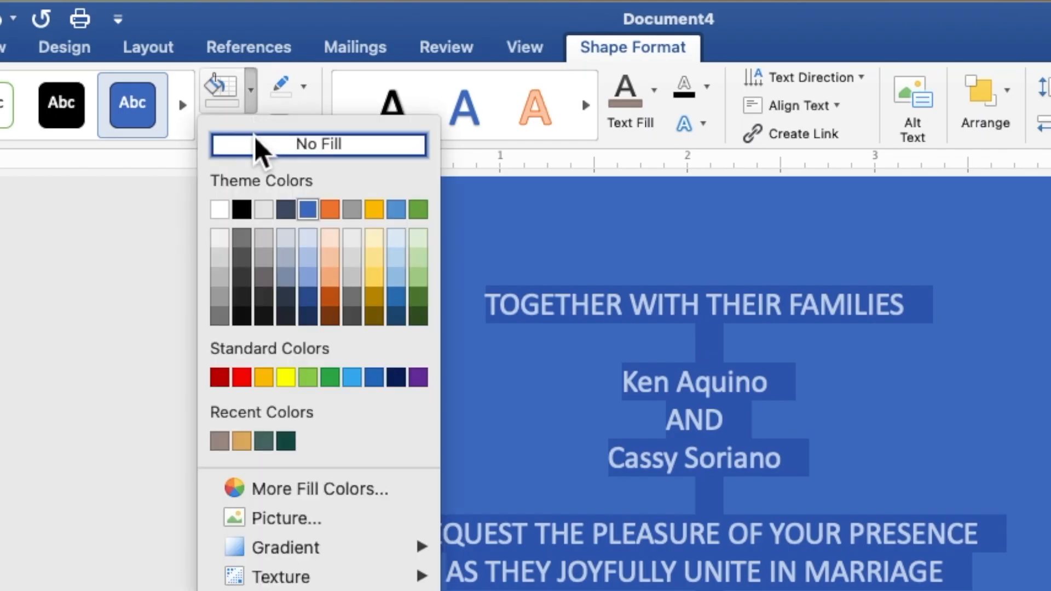
{"action": "left_click", "coordinate": [257, 150]}
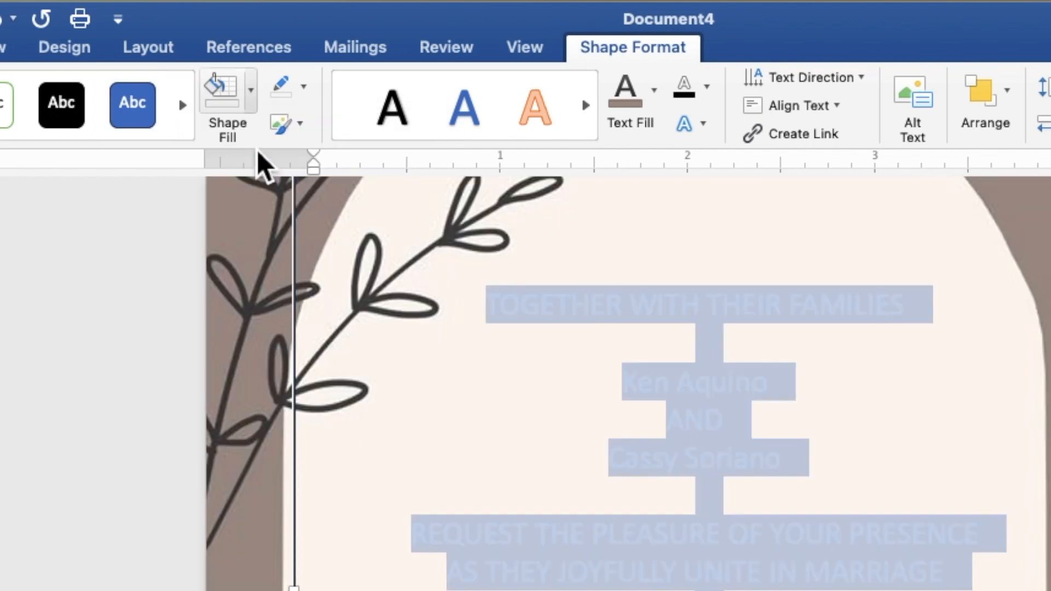
{"action": "left_click", "coordinate": [305, 94]}
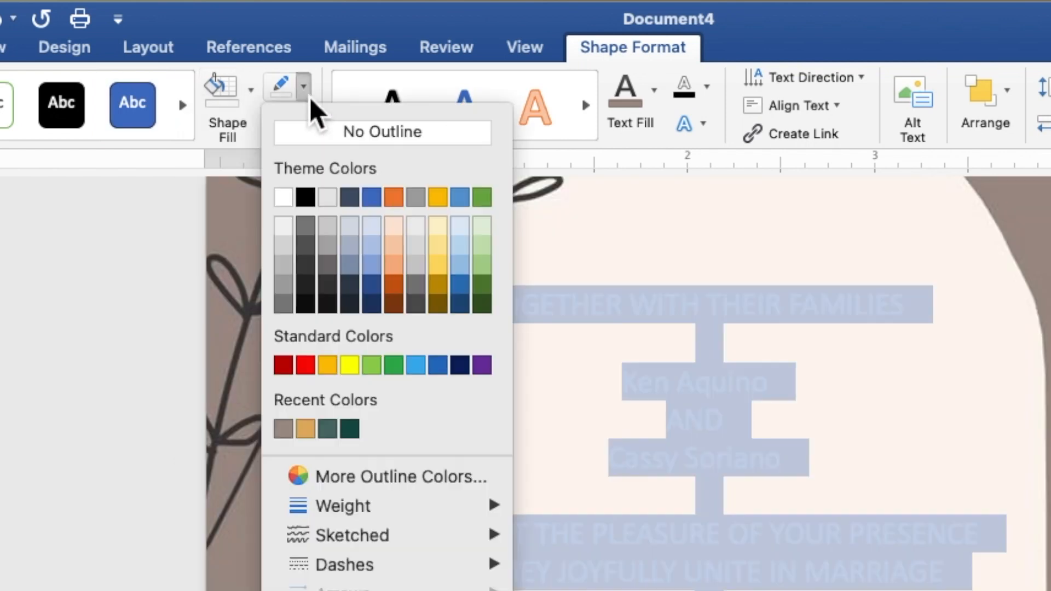
{"action": "left_click", "coordinate": [314, 141]}
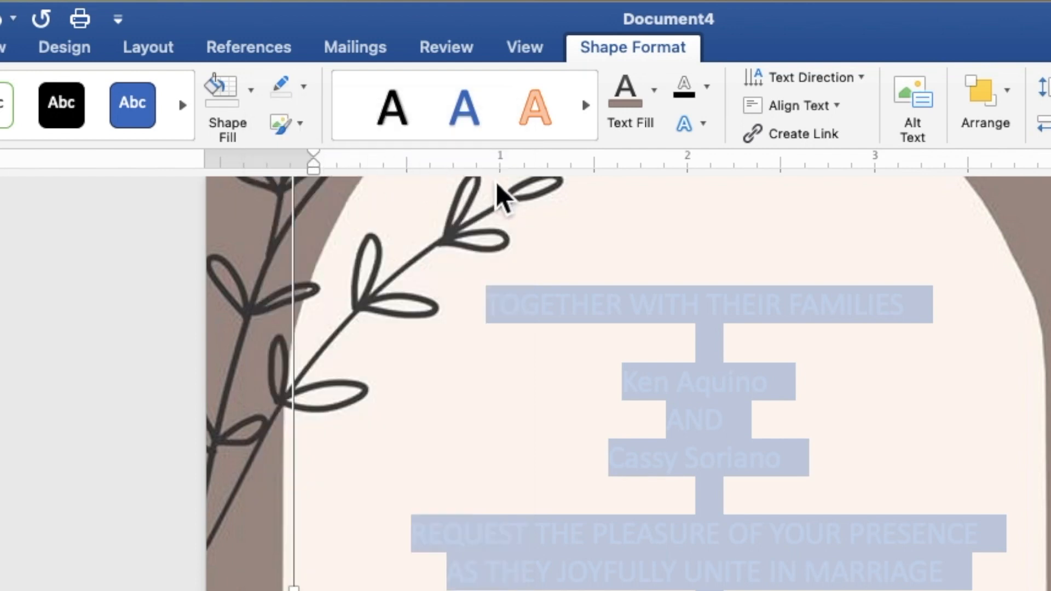
{"action": "left_click", "coordinate": [660, 114]}
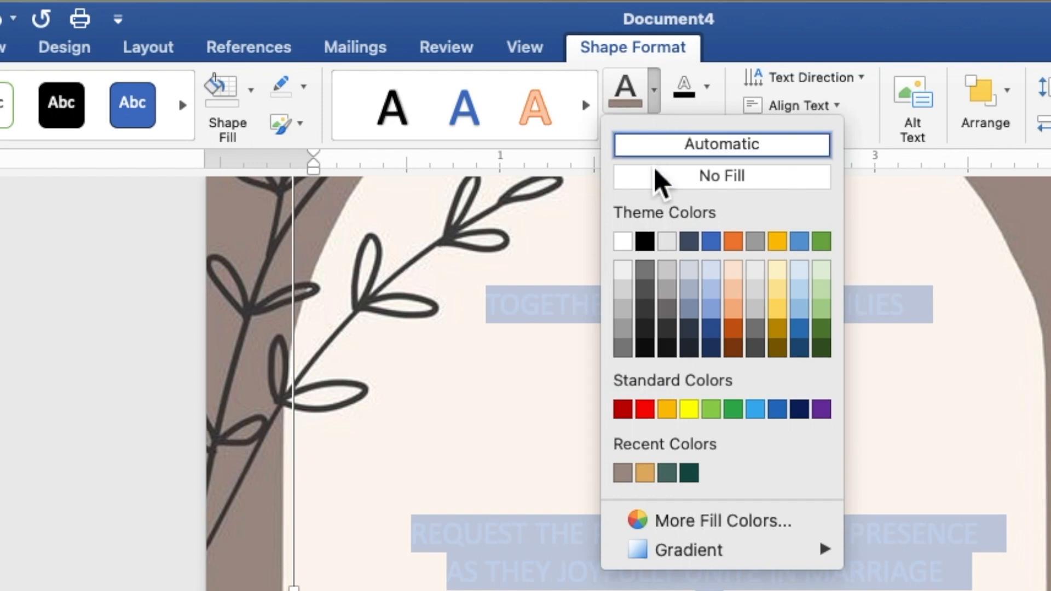
{"action": "left_click", "coordinate": [623, 473]}
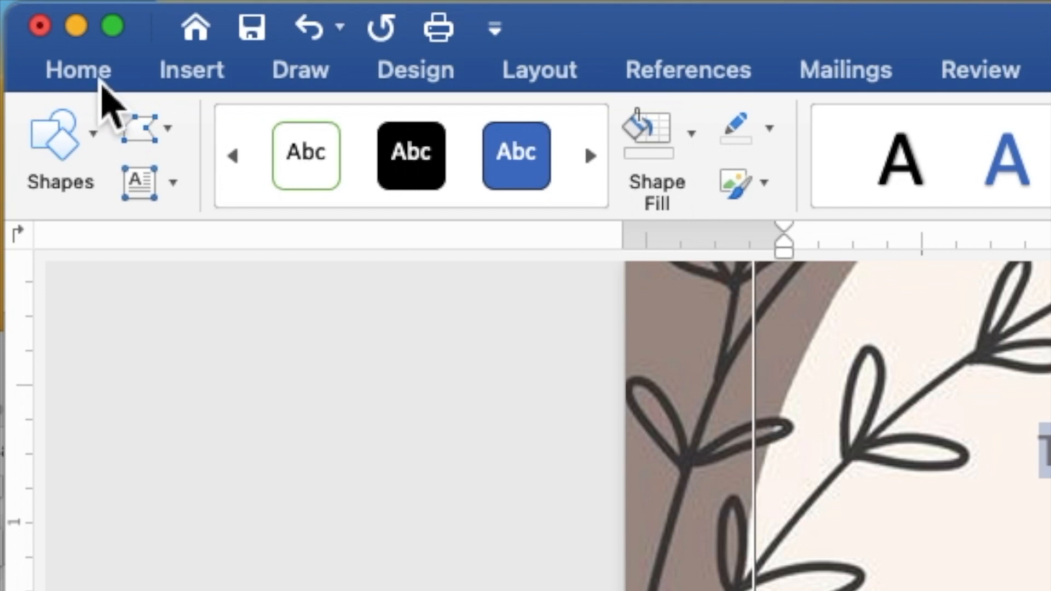
Step: Set all the invitation wording to Times New Roman at 9 pt
{"action": "left_click", "coordinate": [83, 70]}
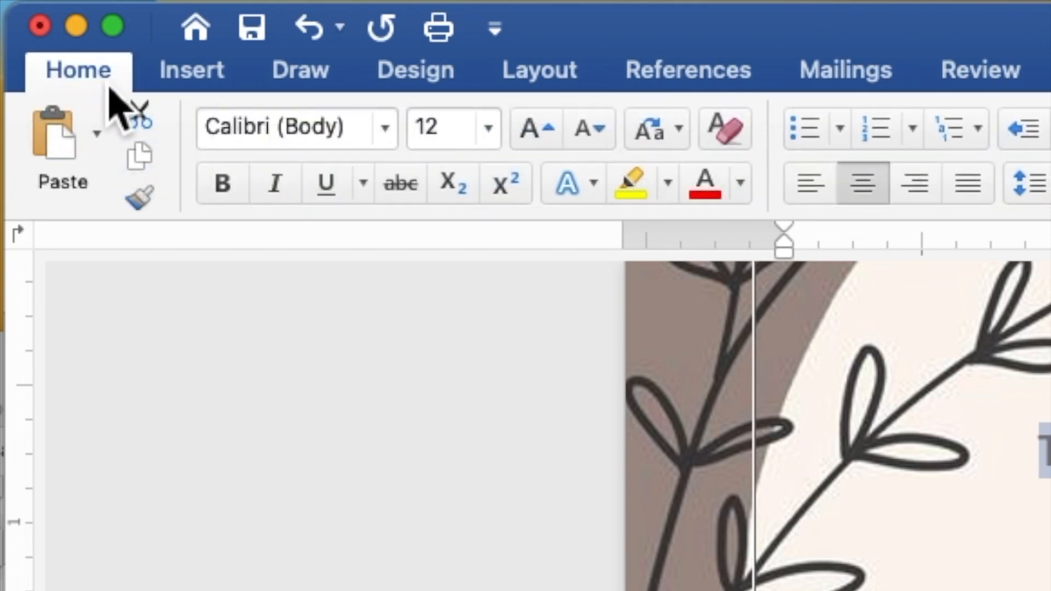
{"action": "left_click", "coordinate": [386, 130]}
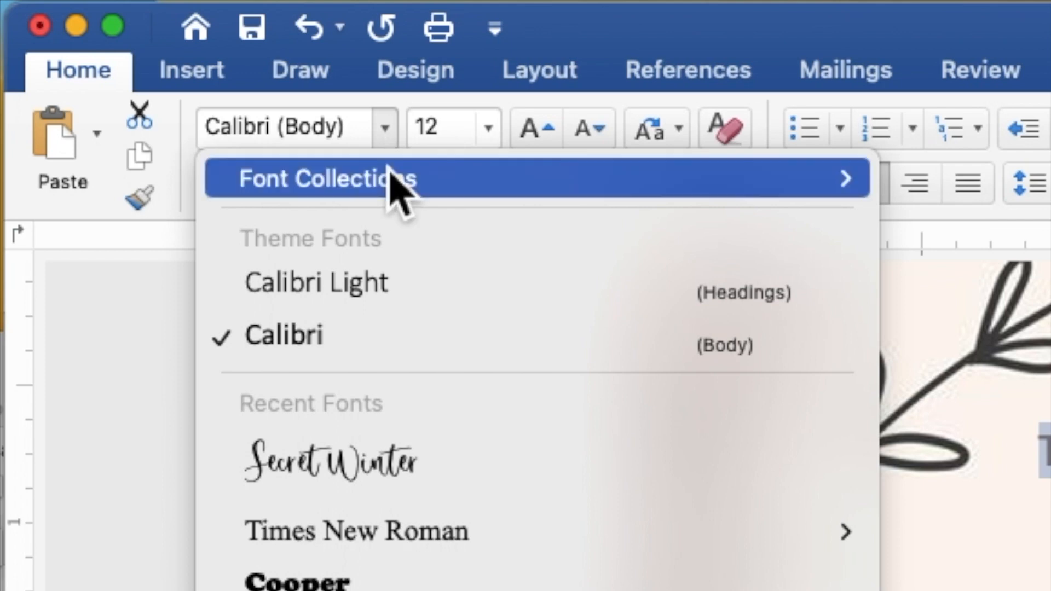
{"action": "left_click", "coordinate": [461, 533]}
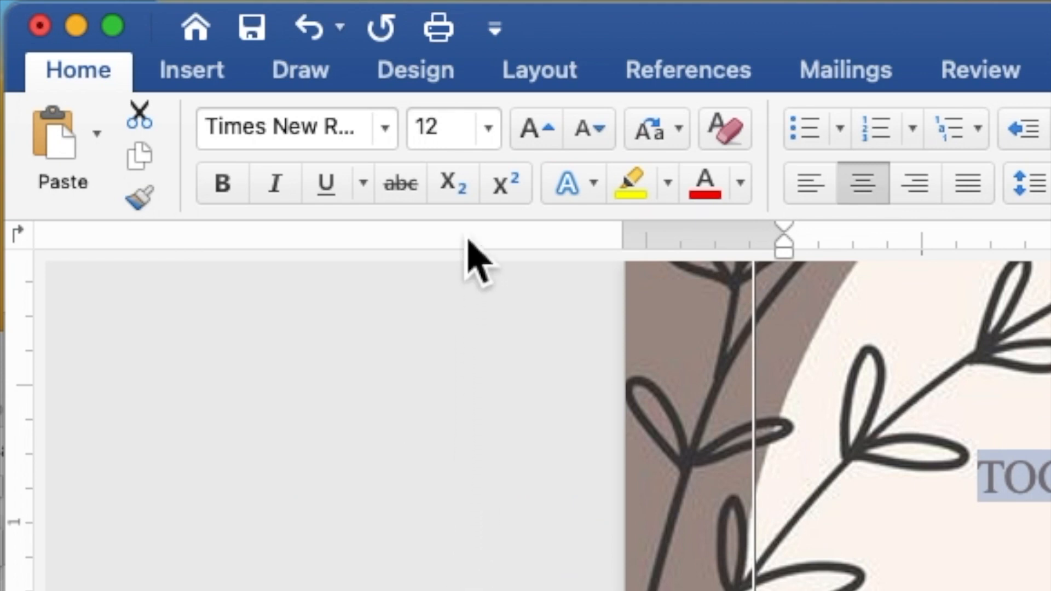
{"action": "left_click_drag", "start_coordinate": [456, 135], "coordinate": [414, 130]}
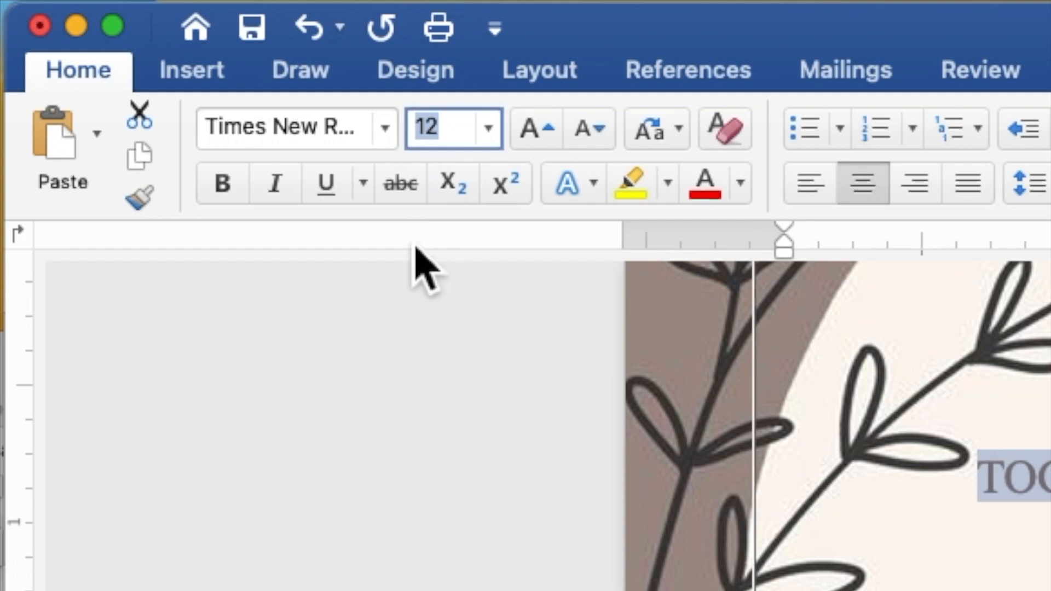
{"action": "type", "text": "9"}
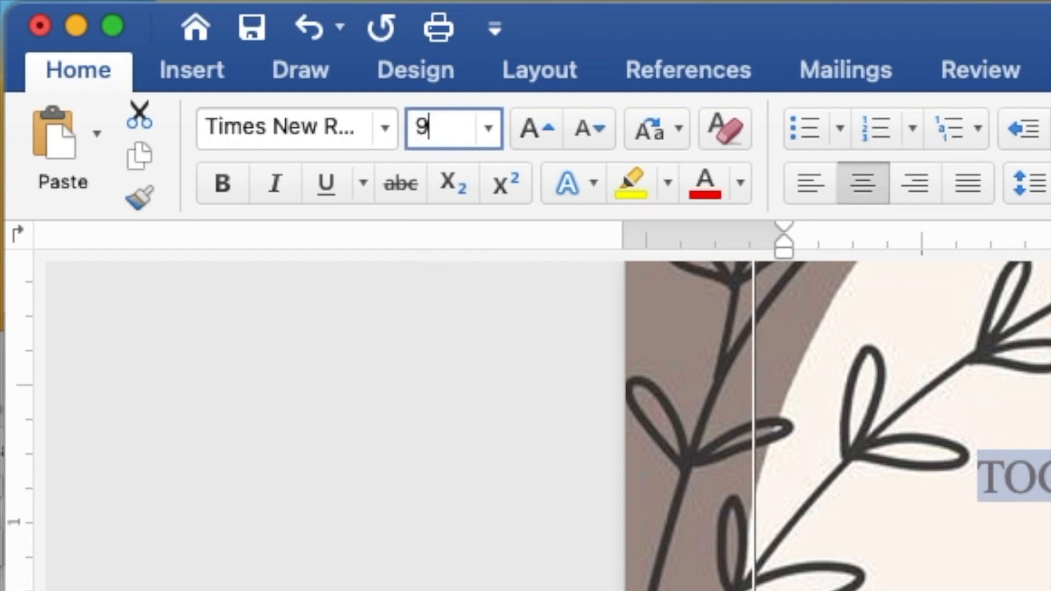
{"action": "key", "text": "Return"}
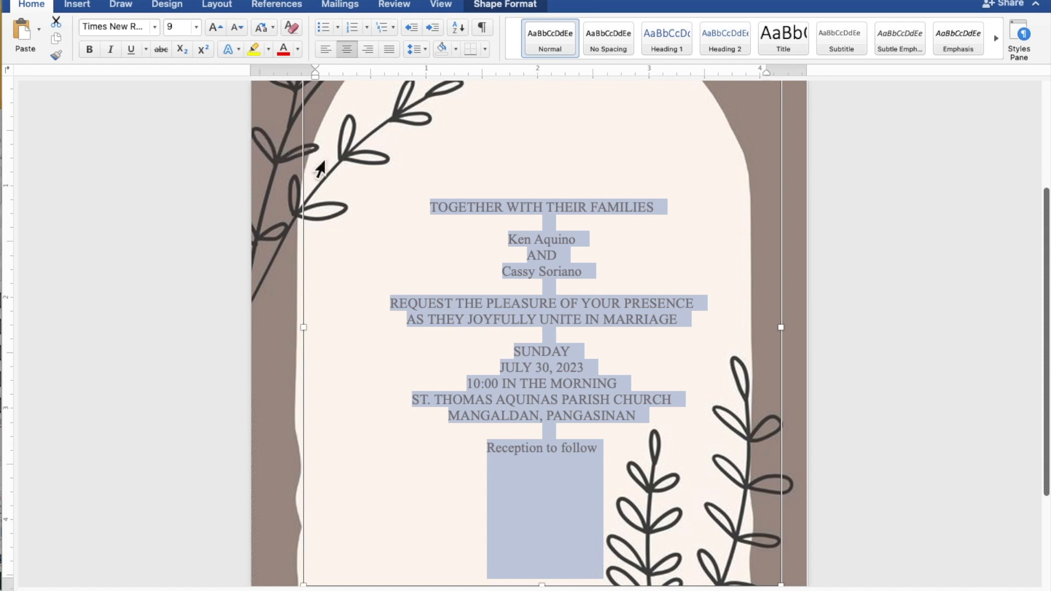
Step: Select both names and 'Reception to follow' and apply the Secret Winter script font
{"action": "left_click", "coordinate": [568, 246]}
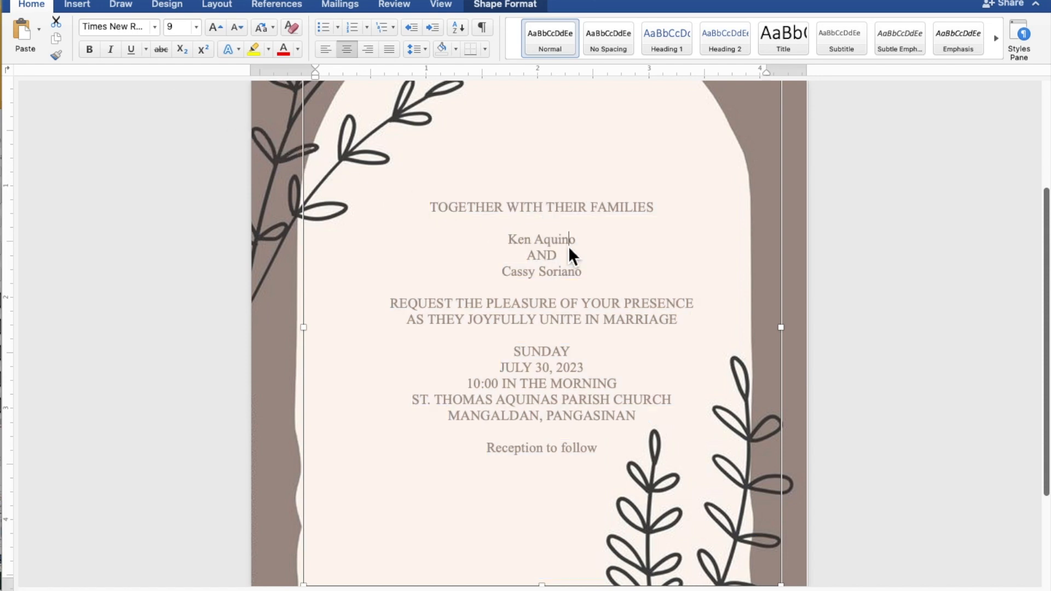
{"action": "left_click_drag", "start_coordinate": [581, 244], "coordinate": [516, 243]}
{"action": "left_click_drag", "start_coordinate": [589, 275], "coordinate": [509, 276]}
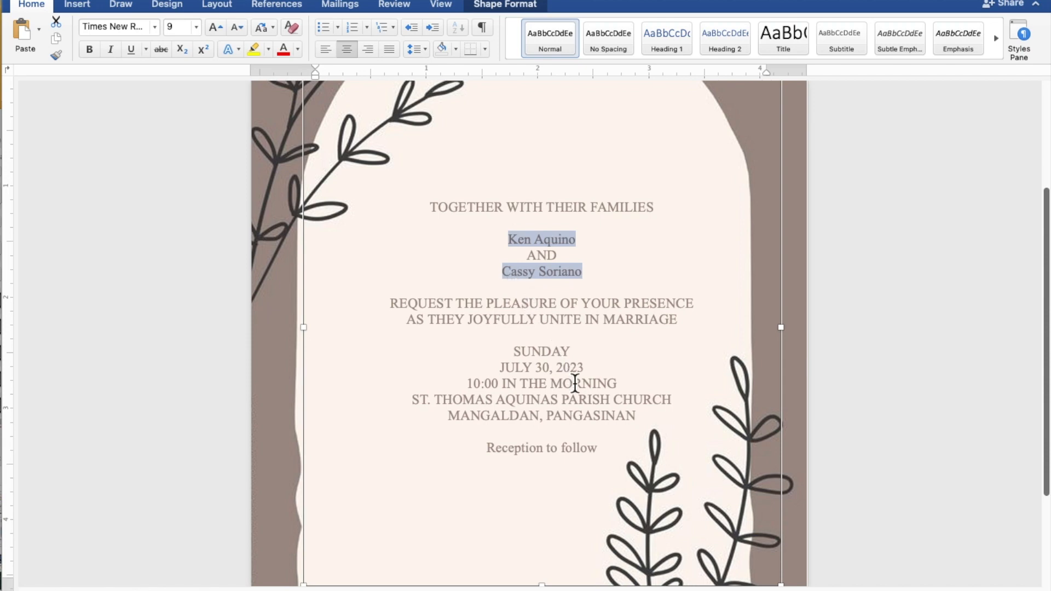
{"action": "left_click_drag", "start_coordinate": [601, 452], "coordinate": [529, 452]}
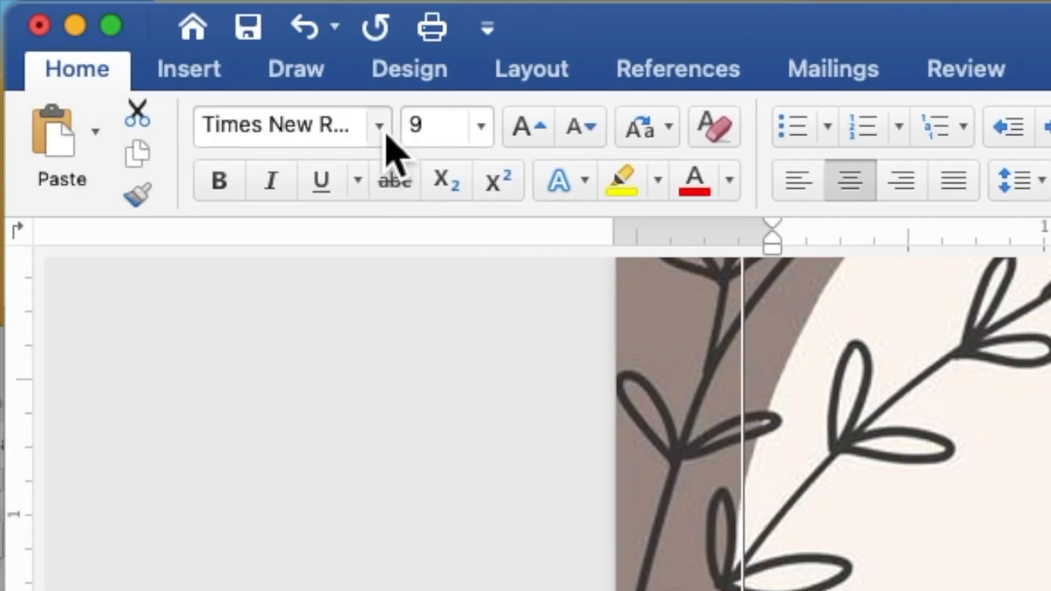
{"action": "left_click", "coordinate": [379, 127]}
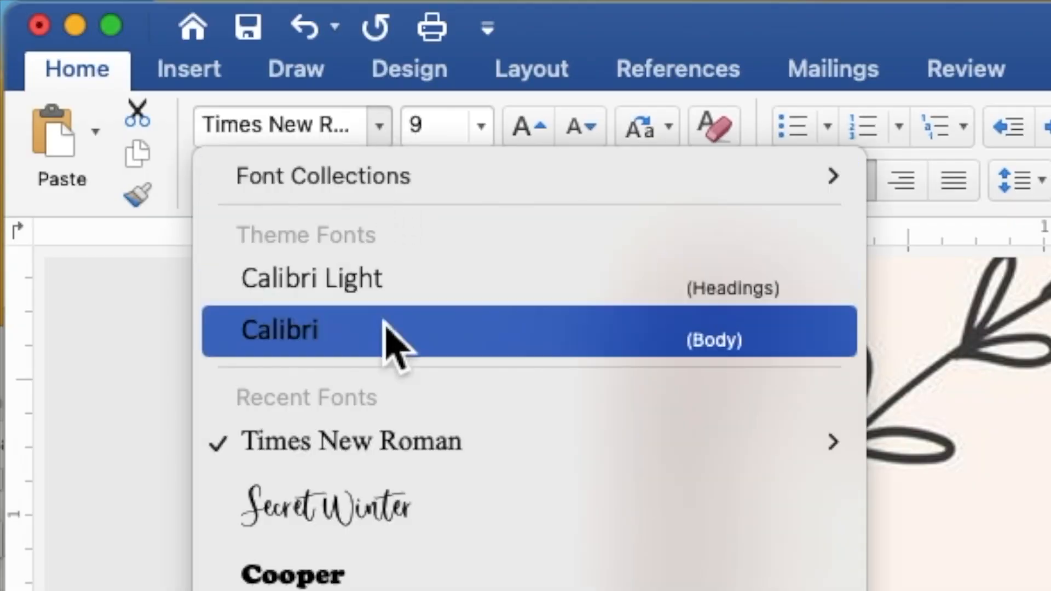
{"action": "left_click", "coordinate": [385, 501]}
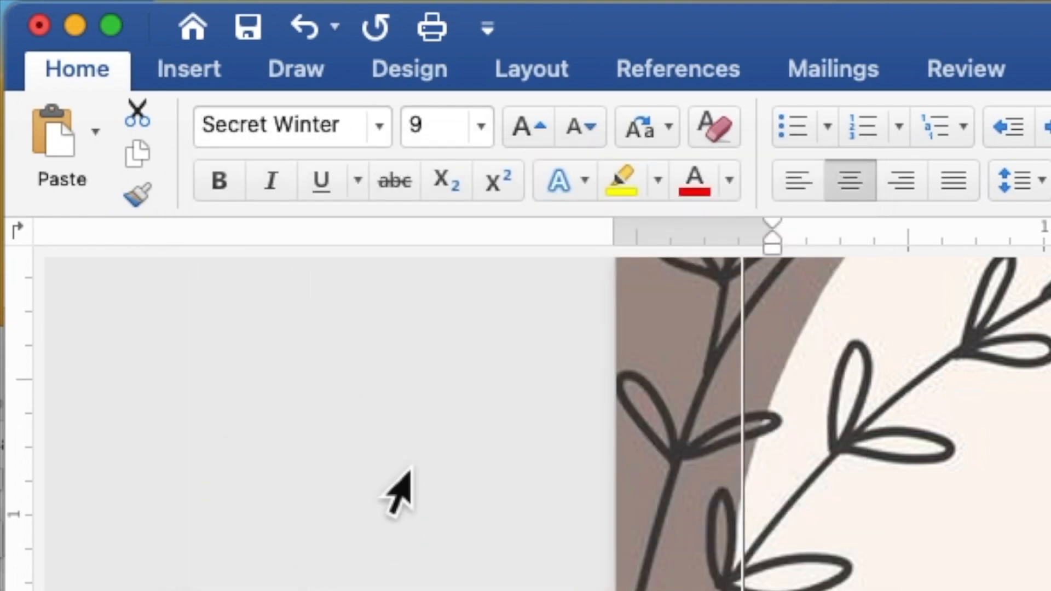
Step: Set the script selection to 15 pt, then reselect the first of the couple's names
{"action": "left_click", "coordinate": [451, 129]}
{"action": "key", "text": "BackSpace"}
{"action": "type", "text": "9"}
{"action": "key", "text": "Return"}
{"action": "type", "text": "15"}
{"action": "key", "text": "Return"}
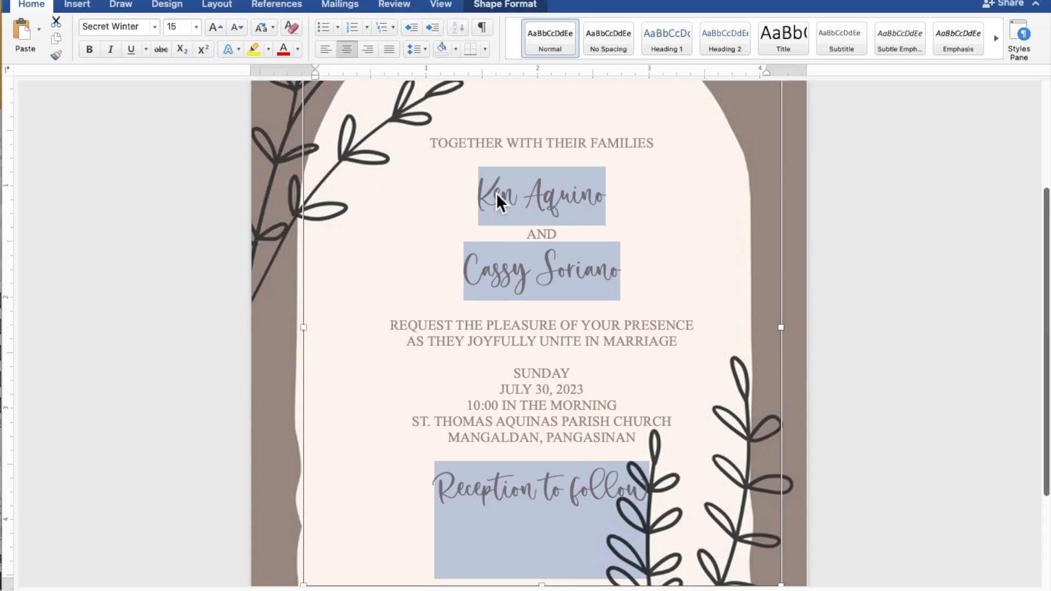
{"action": "left_click", "coordinate": [576, 196]}
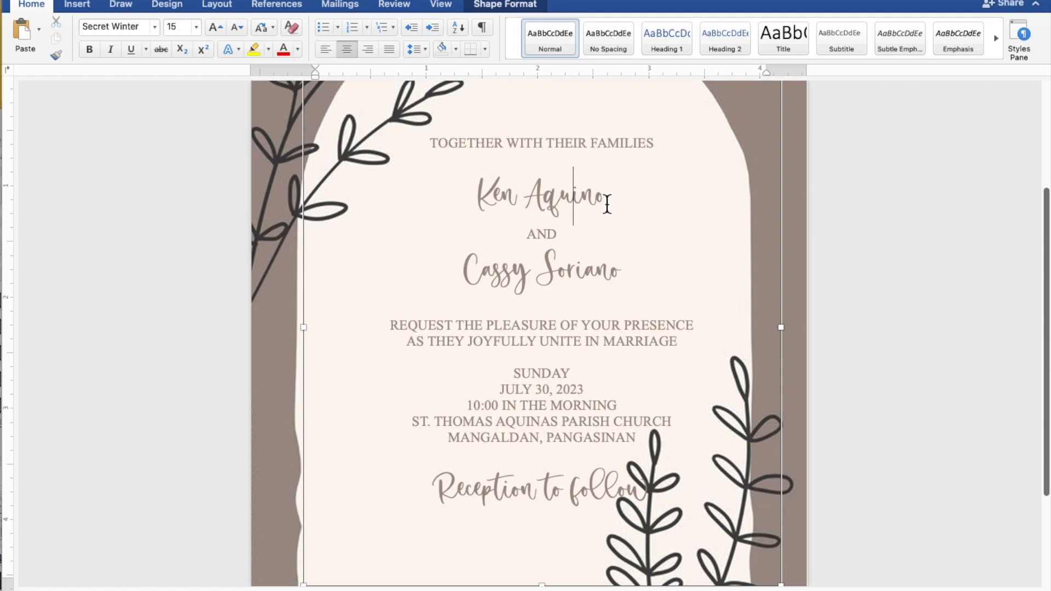
{"action": "left_click_drag", "start_coordinate": [612, 202], "coordinate": [500, 200]}
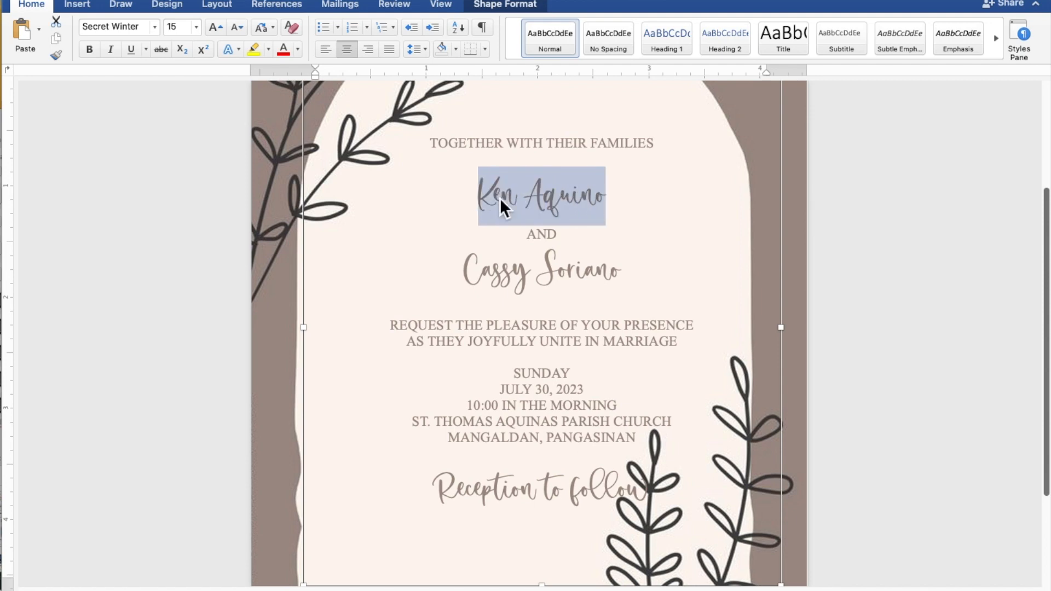
Step: Add the second name to the selection and enlarge both names to 25 pt
{"action": "left_click", "coordinate": [621, 277], "text": "super"}
{"action": "left_click_drag", "start_coordinate": [620, 277], "coordinate": [490, 281]}
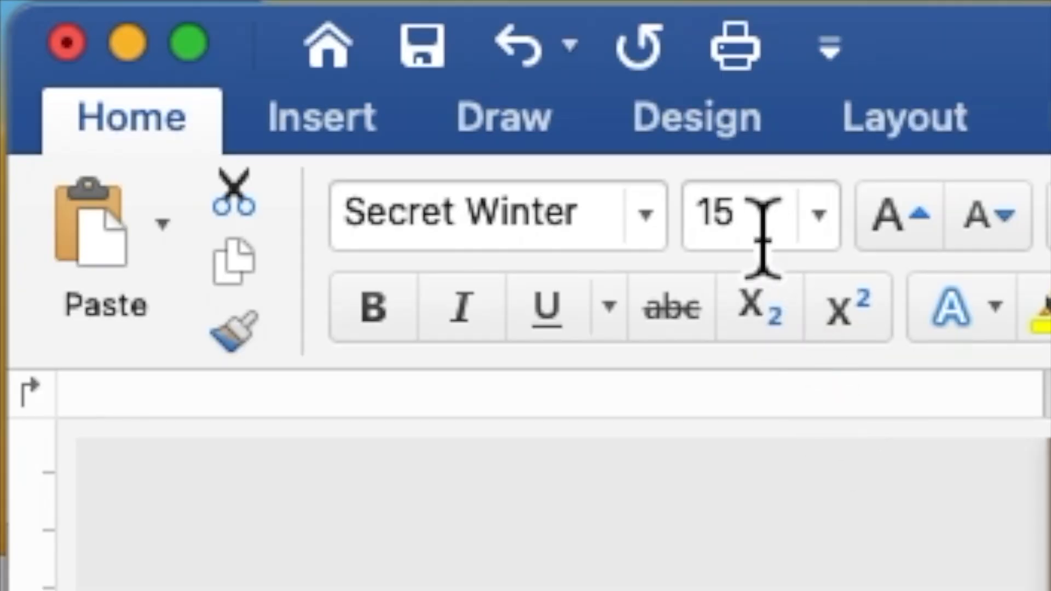
{"action": "left_click", "coordinate": [720, 235]}
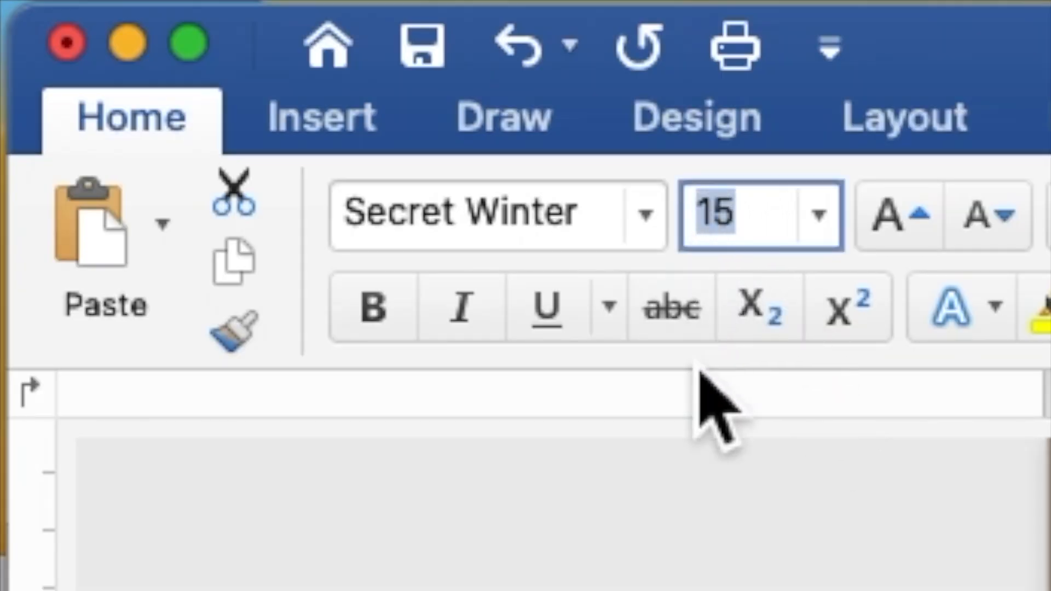
{"action": "type", "text": "2"}
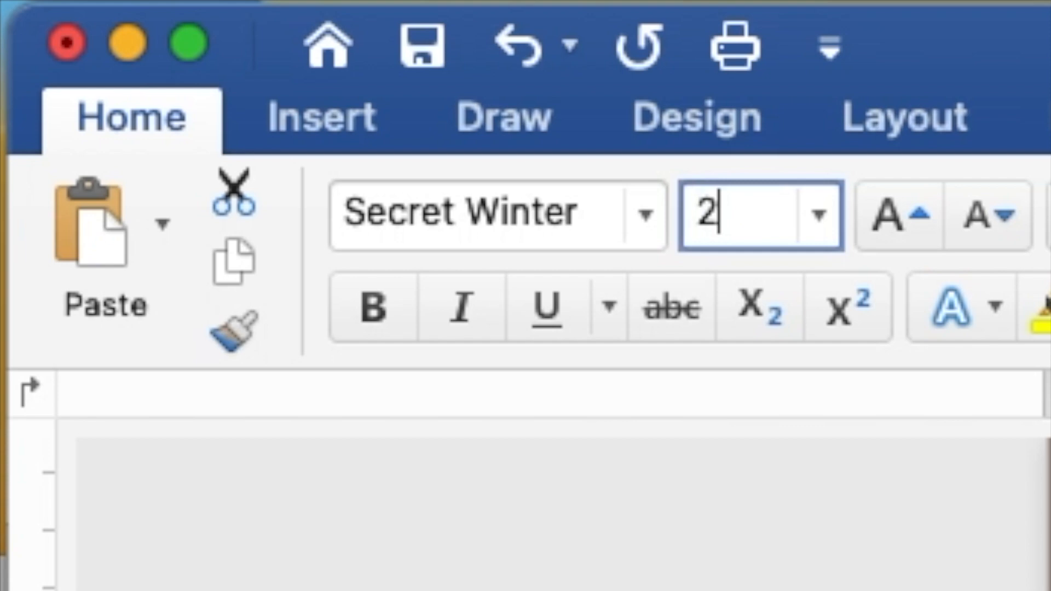
{"action": "type", "text": "5"}
{"action": "key", "text": "Return"}
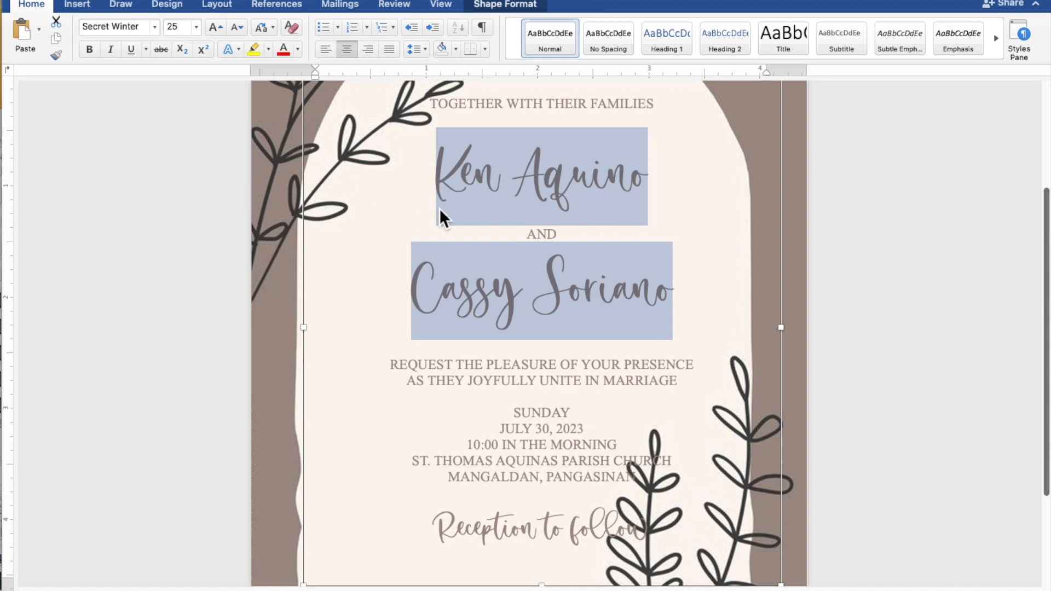
{"action": "scroll", "coordinate": [504, 221], "scroll_direction": "down", "scroll_amount": 5}
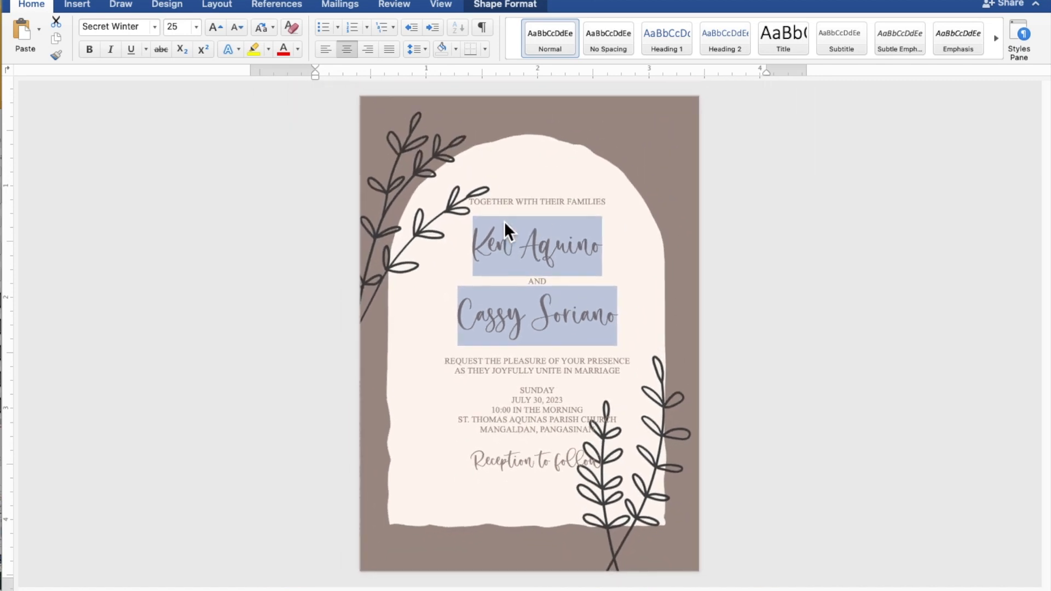
Step: Insert blank lines below the opening line, after the second name, above SUNDAY and above Reception to follow
{"action": "left_click", "coordinate": [522, 219]}
{"action": "left_click", "coordinate": [542, 217]}
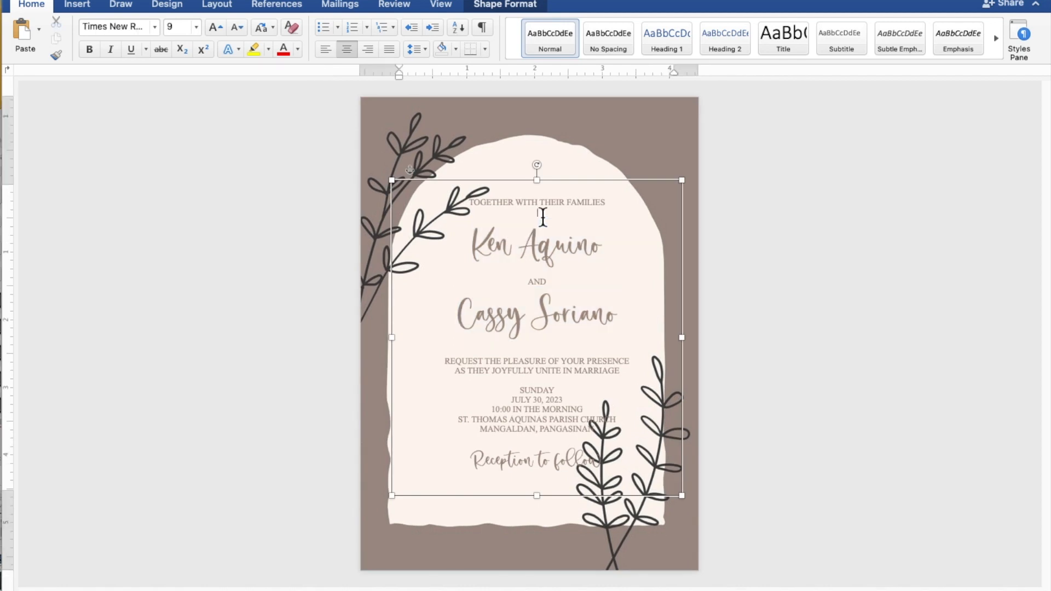
{"action": "key", "text": "Return"}
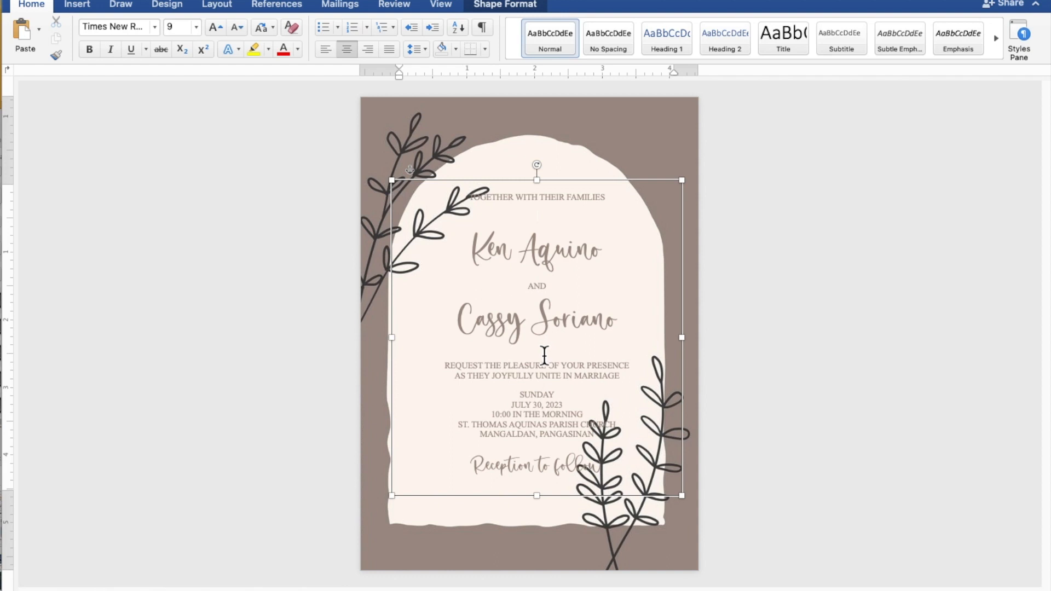
{"action": "key", "text": "Return"}
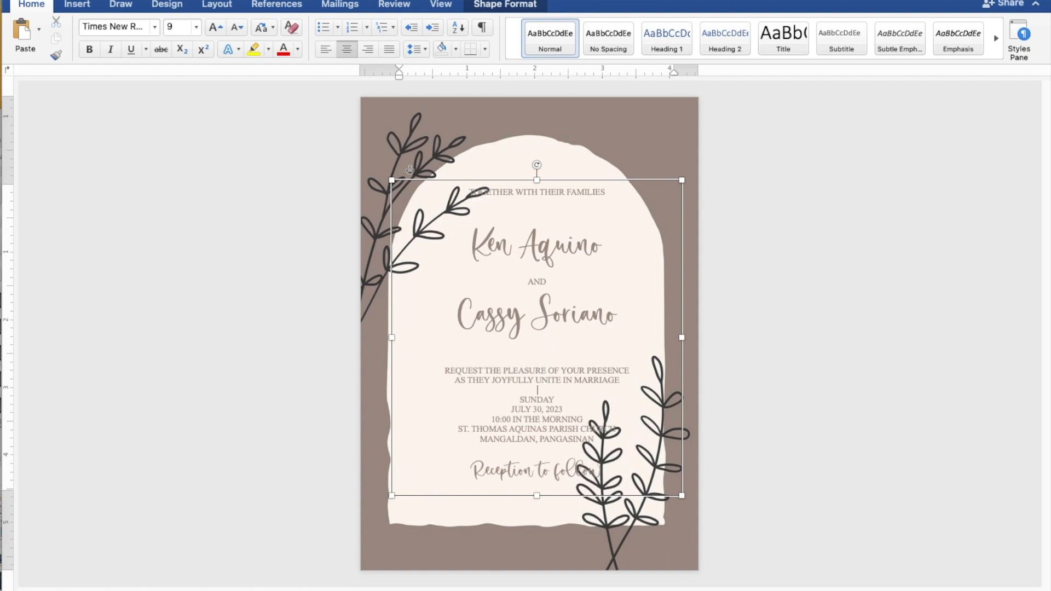
{"action": "key", "text": "Return"}
{"action": "left_click", "coordinate": [540, 462]}
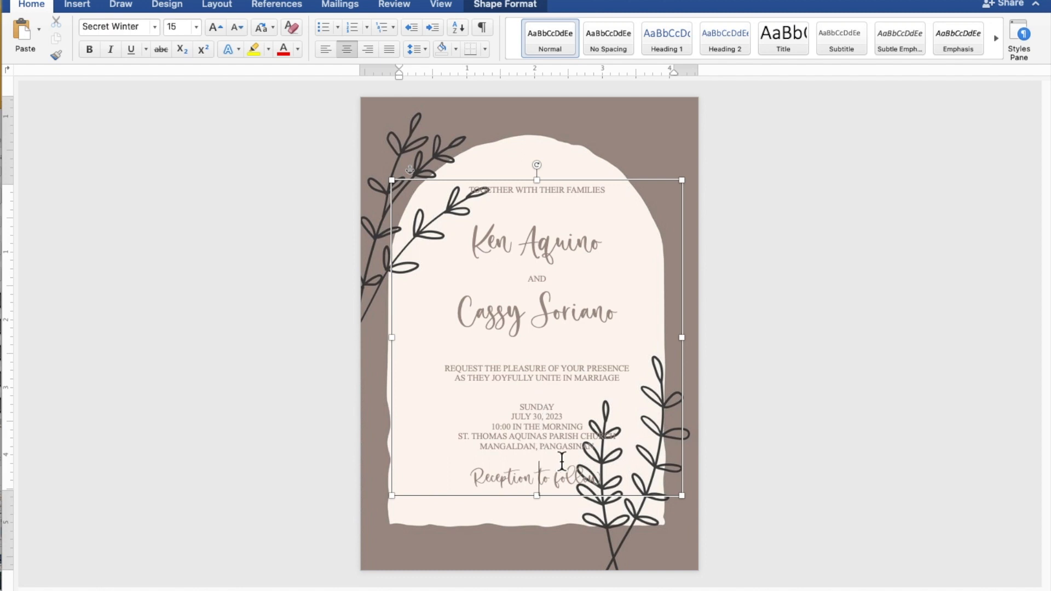
{"action": "key", "text": "Up"}
{"action": "key", "text": "Return"}
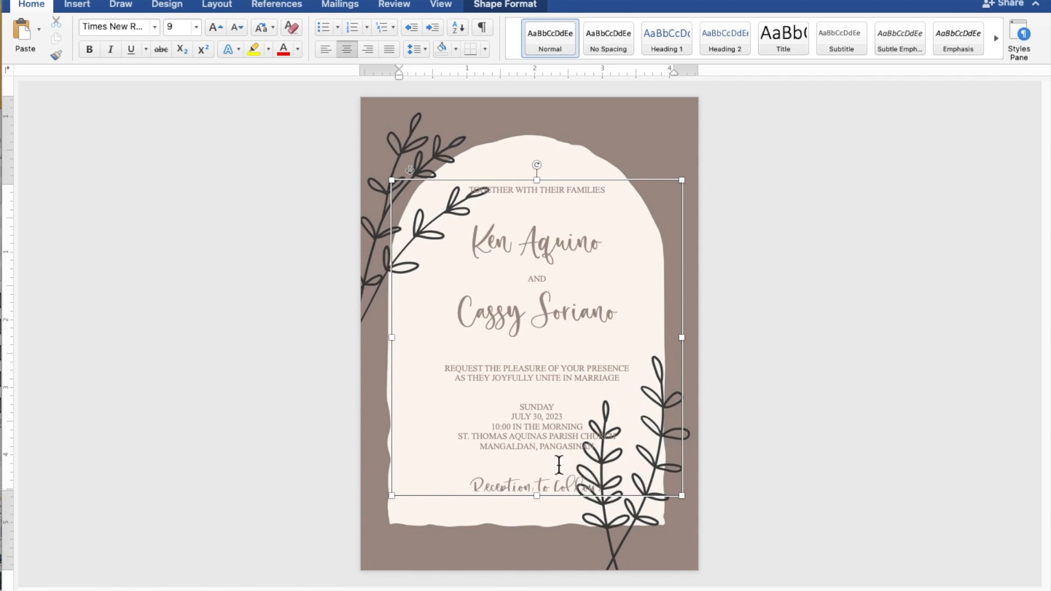
Step: Lengthen the text box and move it up-left to 0.29" left, 1.05" top within the cream arch
{"action": "left_click_drag", "start_coordinate": [547, 500], "coordinate": [541, 513]}
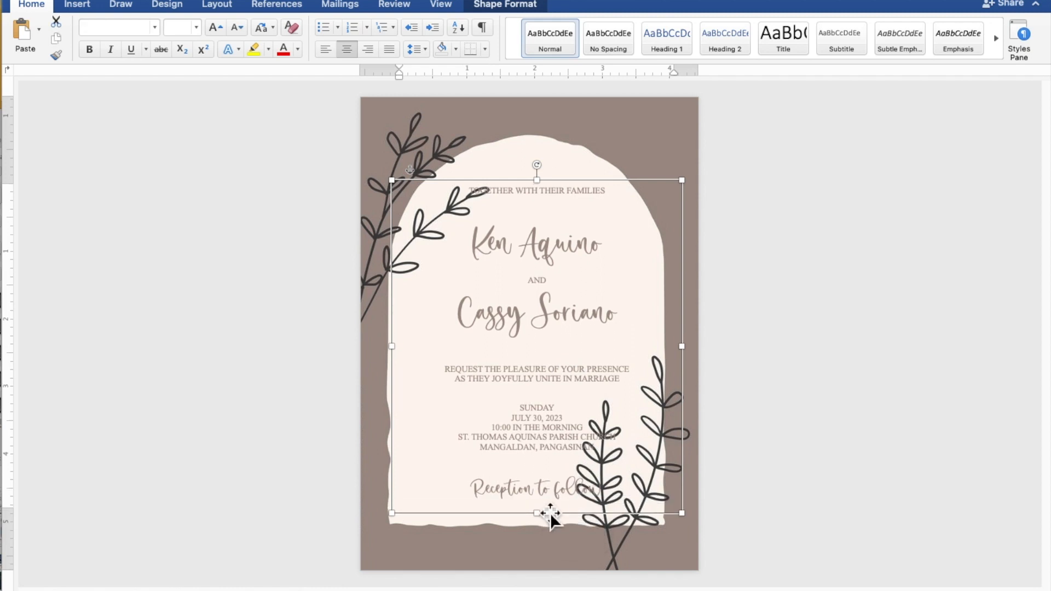
{"action": "left_click_drag", "start_coordinate": [567, 461], "coordinate": [557, 453]}
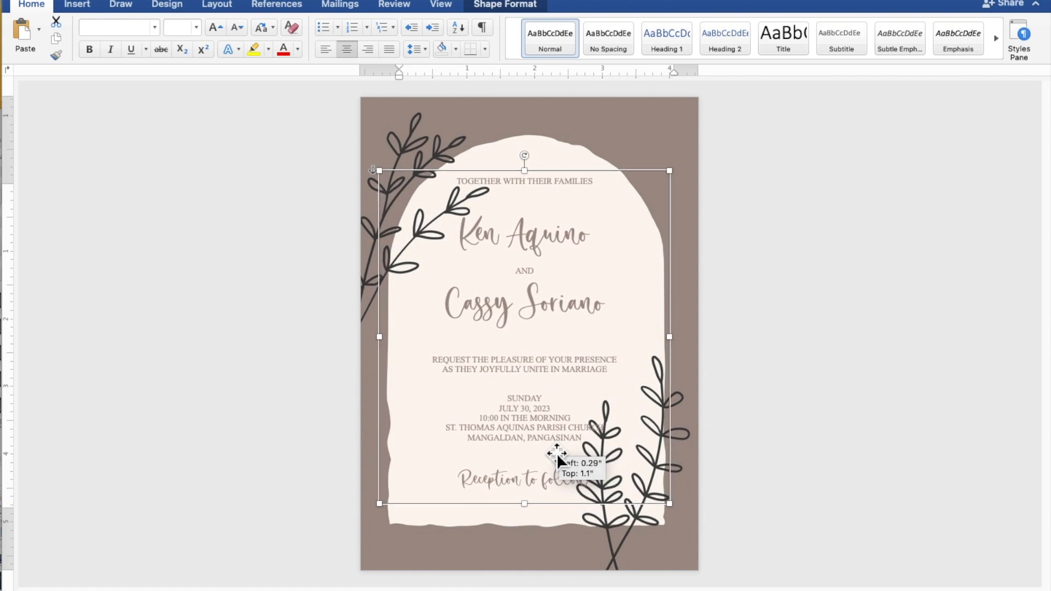
{"action": "left_click_drag", "start_coordinate": [557, 454], "coordinate": [556, 450]}
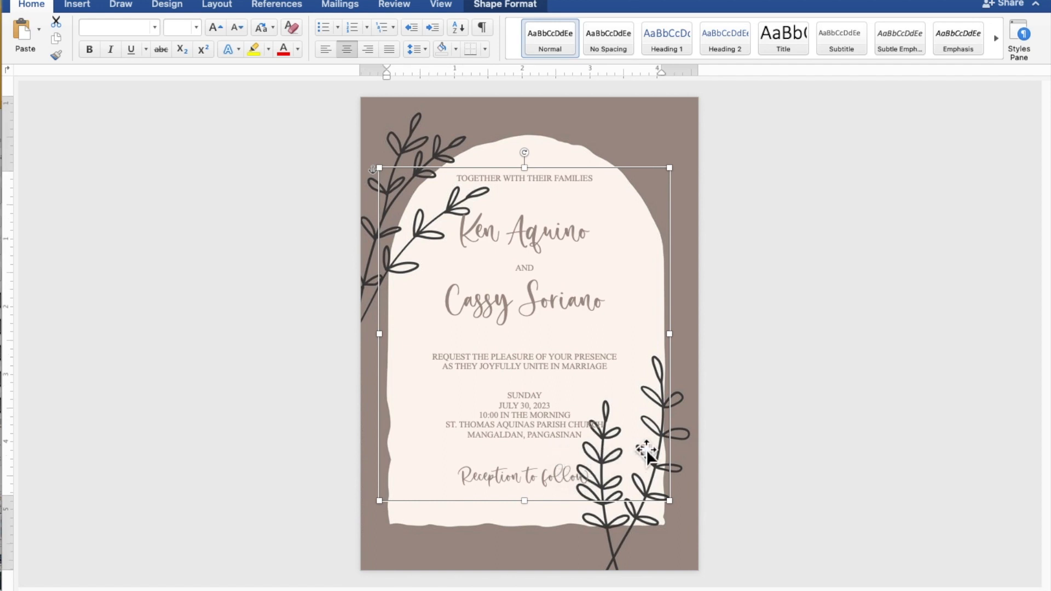
{"action": "left_click", "coordinate": [902, 402]}
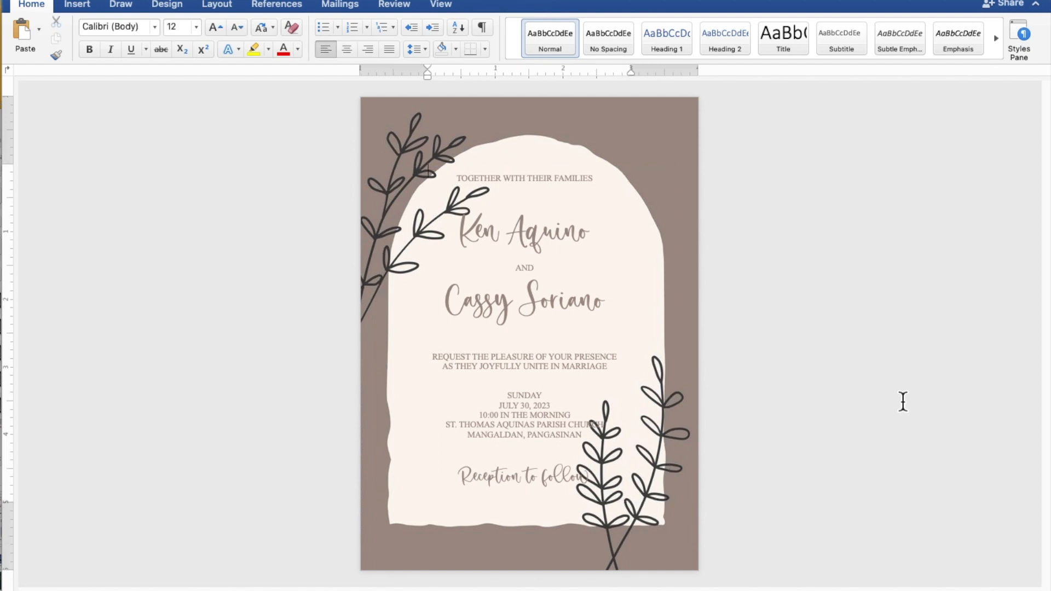